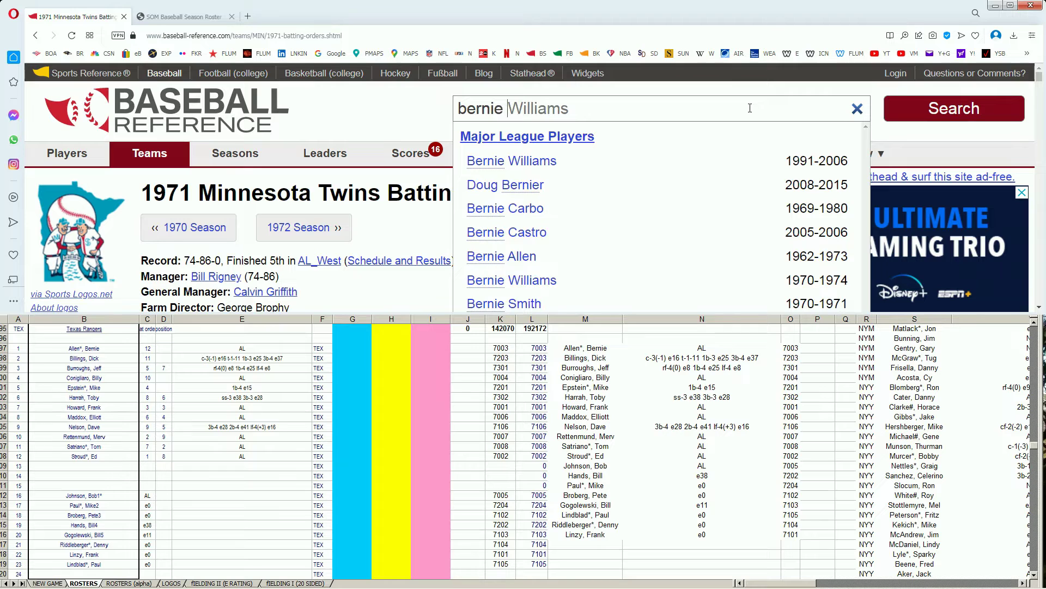
# Look up Bernie Allen on Baseball Reference and review his 1971 line in the Standard Batting table.
pyautogui.write('allen')
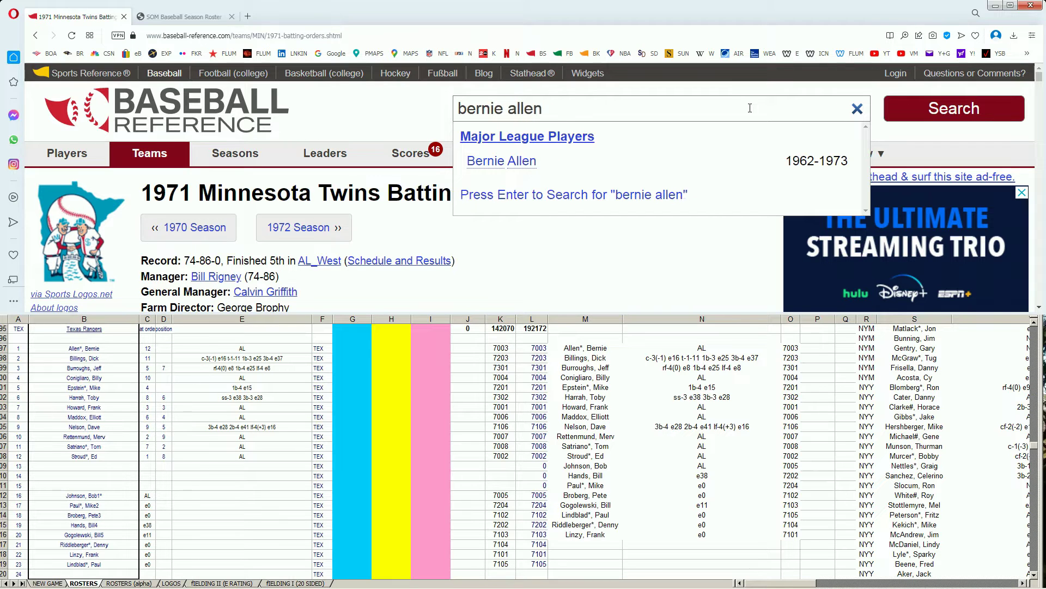
pyautogui.click(521, 165)
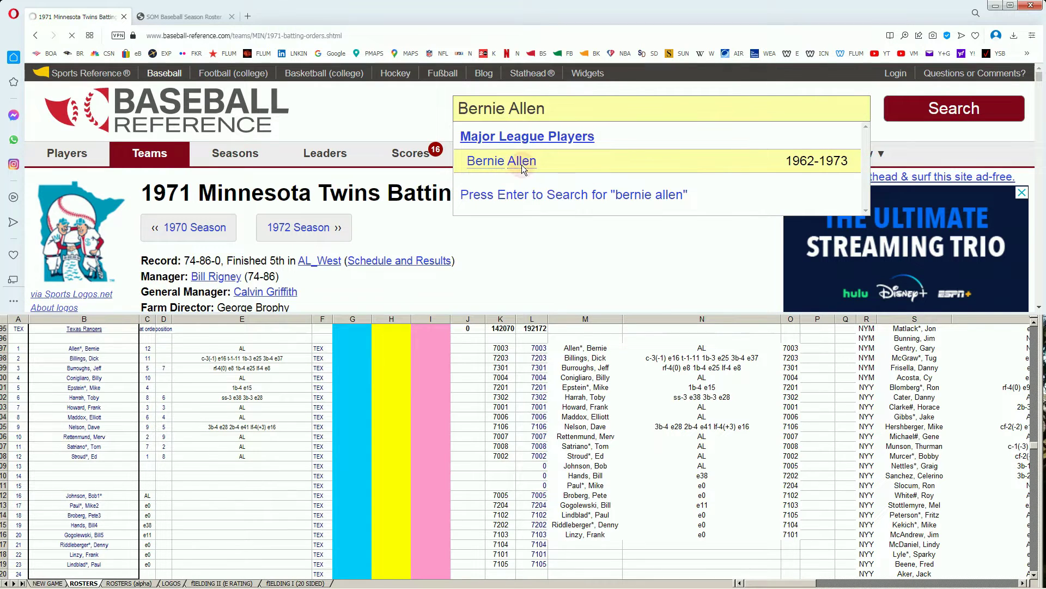
pyautogui.scroll(-5, 501, 222)
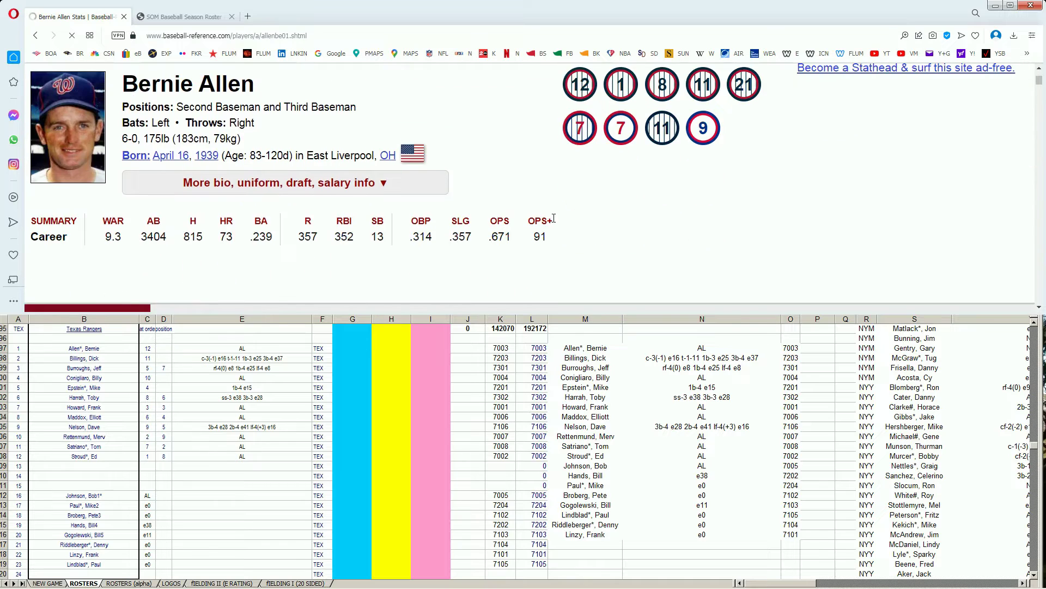
pyautogui.scroll(-5, 554, 217)
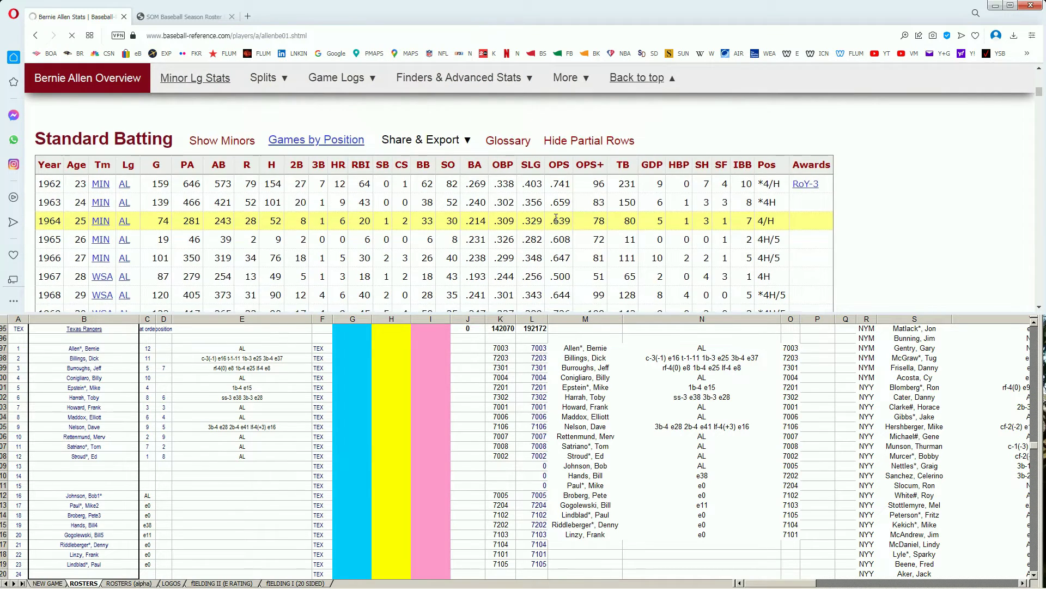
pyautogui.scroll(-1, 556, 218)
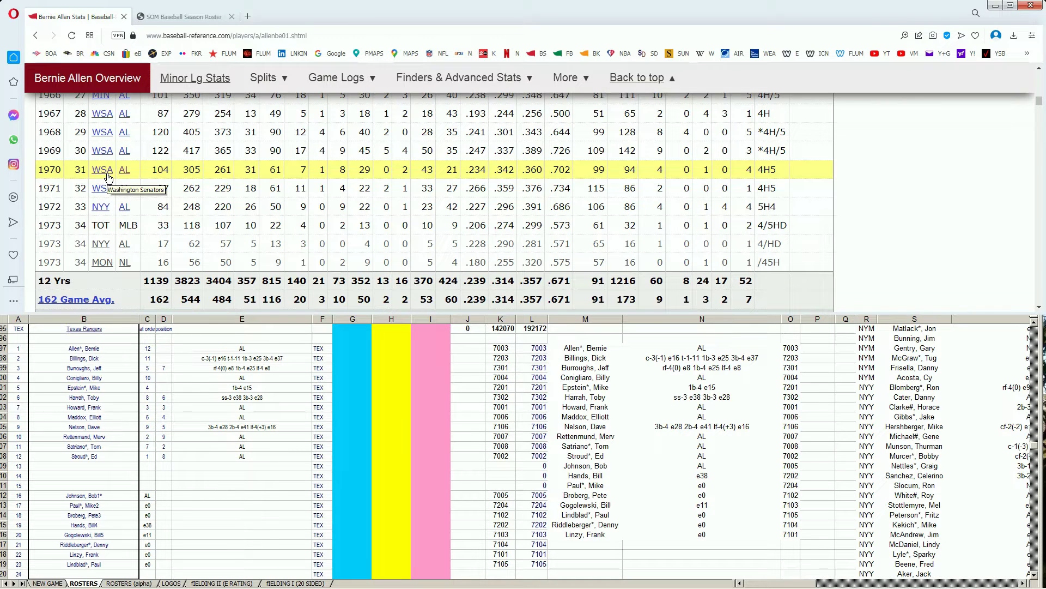
pyautogui.click(563, 190)
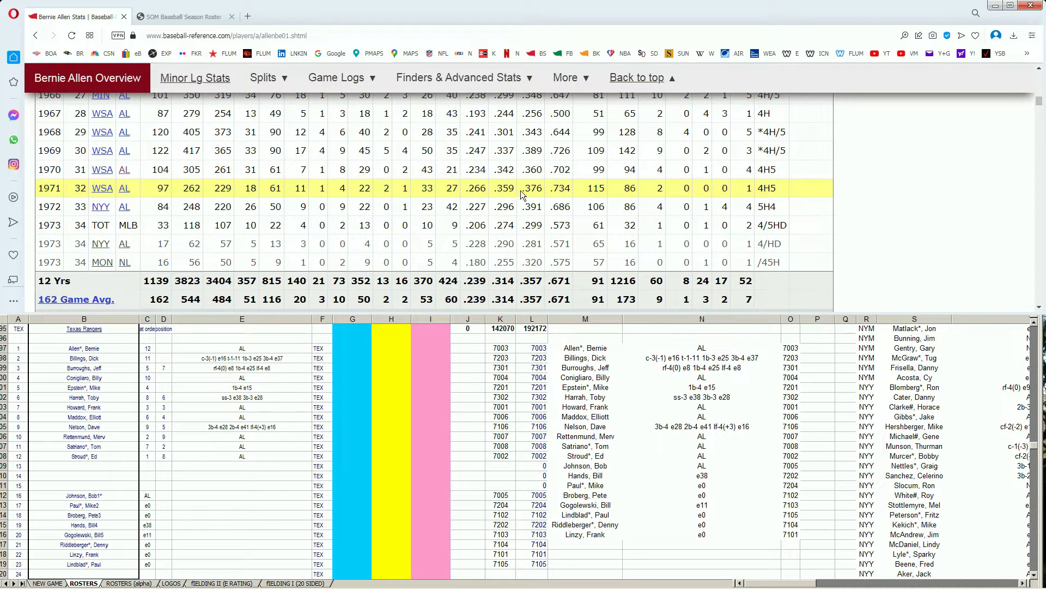
pyautogui.click(565, 190)
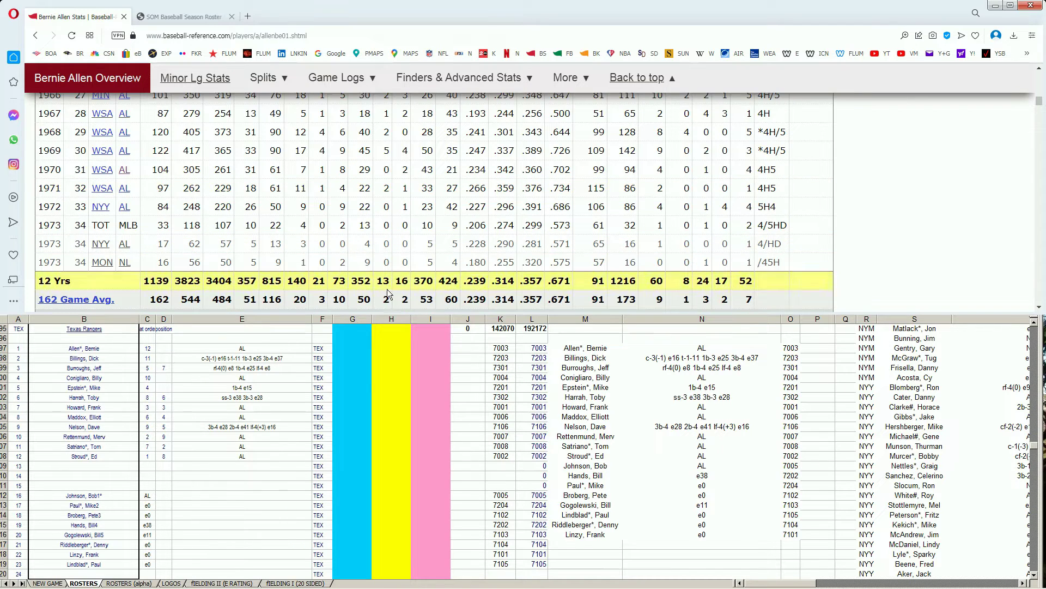
# Enter 10000 in the blue column G for Bernie Allen on the Texas Rangers roster in Excel.
pyautogui.click(340, 348)
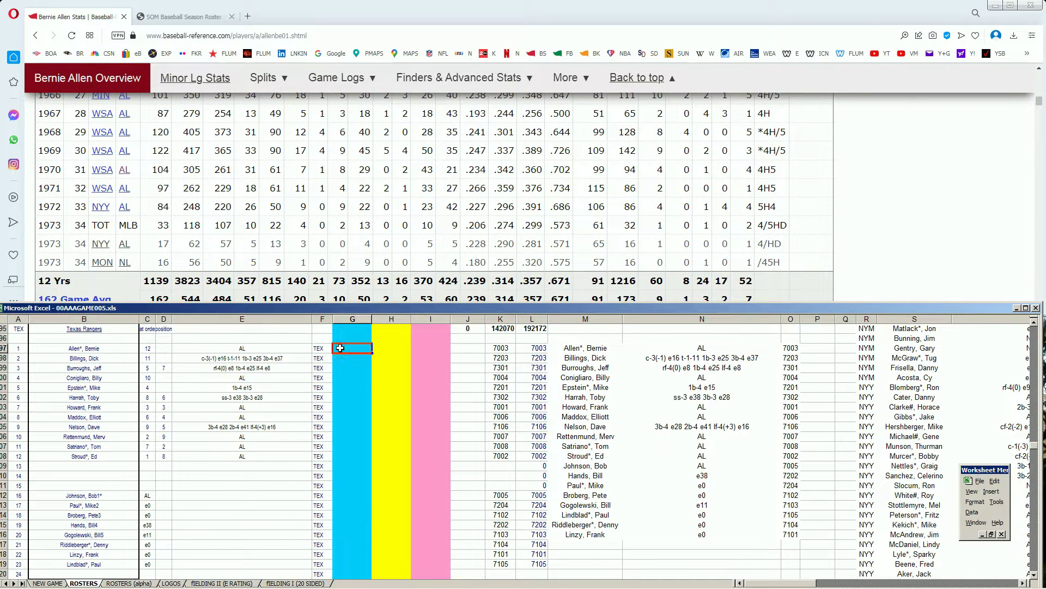
pyautogui.write('10000')
pyautogui.press('Return')
# Search Baseball Reference for Billy Conigliaro and examine his yearly Standard Batting statistics, including 1971.
pyautogui.click(1039, 103)
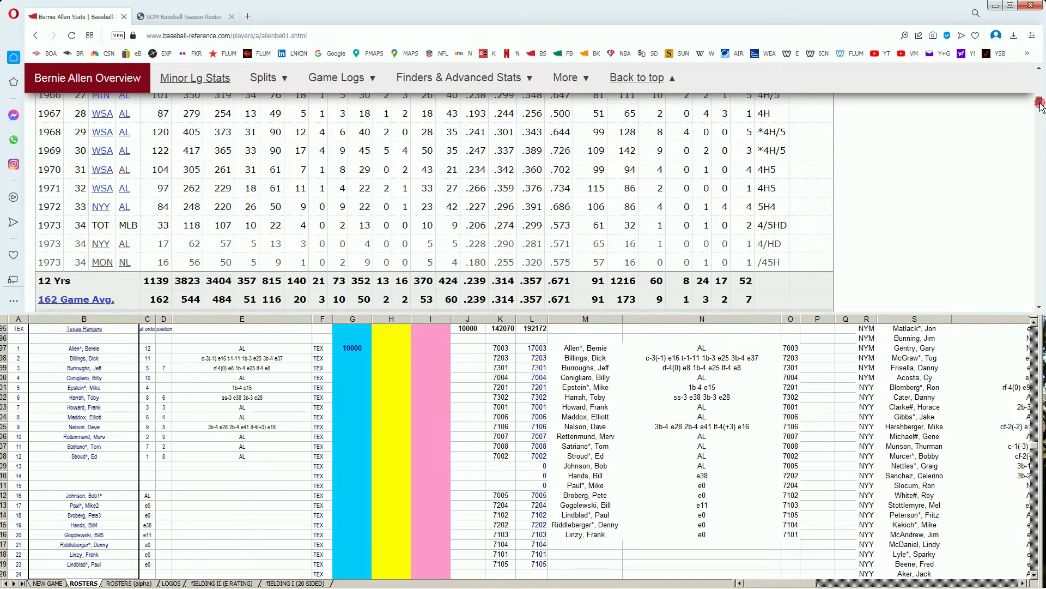
pyautogui.moveTo(1040, 104); pyautogui.dragTo(1040, 76)
pyautogui.click(848, 112)
pyautogui.write('billy conig')
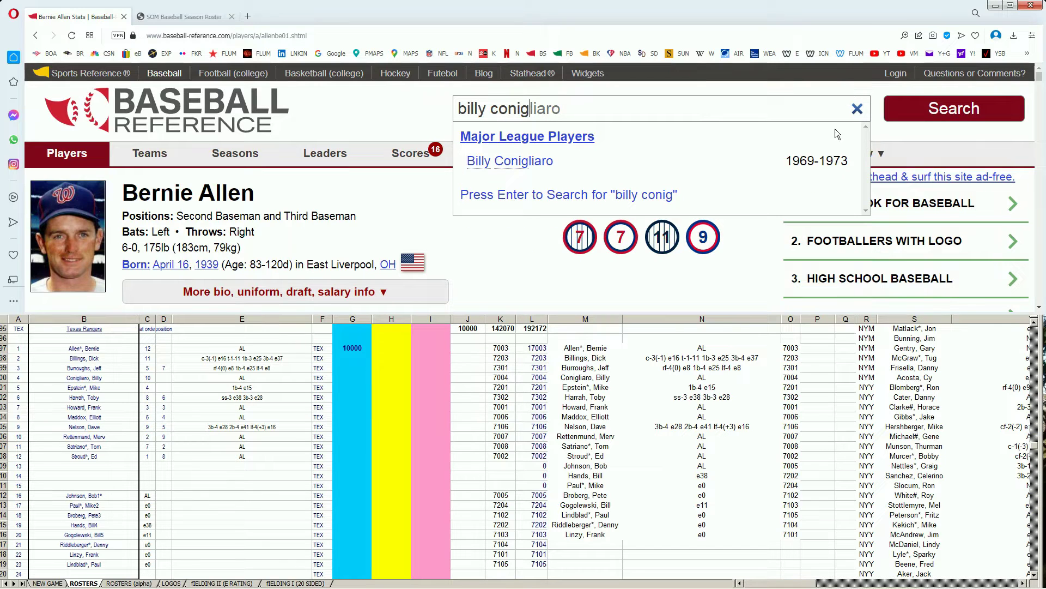
pyautogui.click(531, 161)
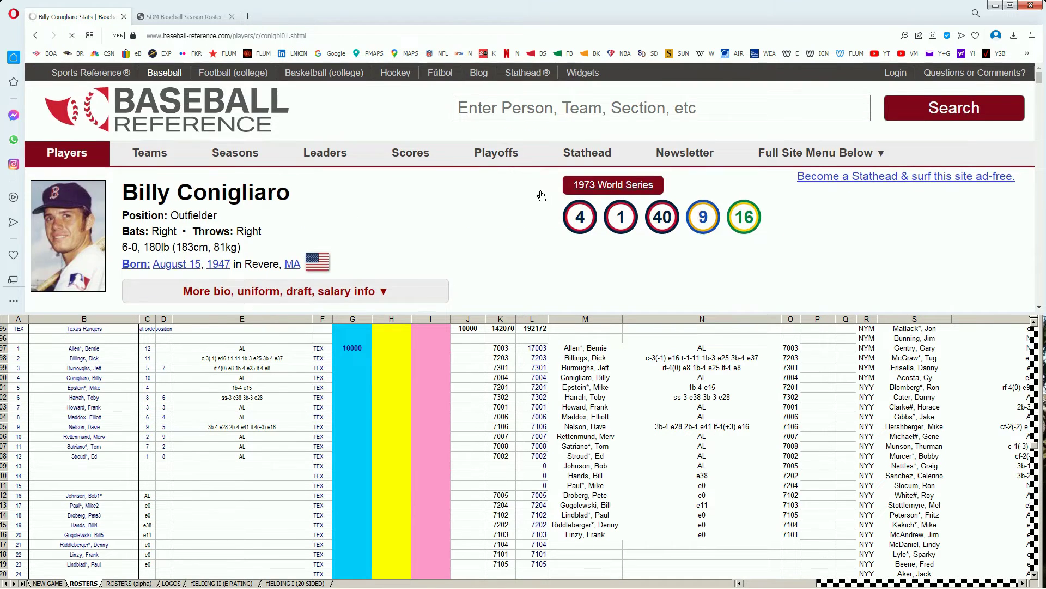
pyautogui.scroll(-10, 542, 193)
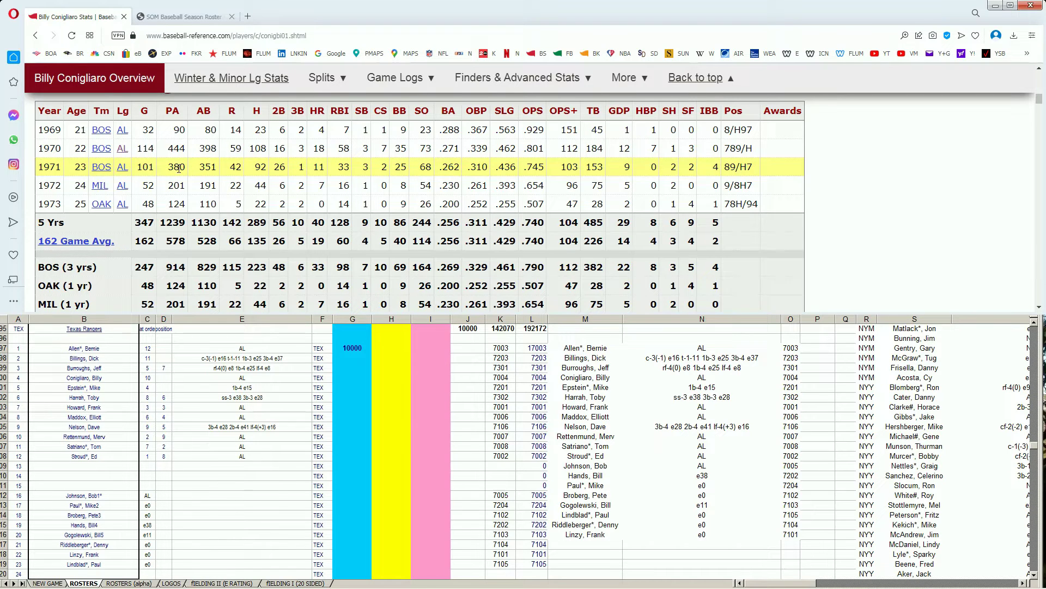
# Enter 10000 in the blue column G for Billy Conigliaro on the Rangers roster in Excel.
pyautogui.click(344, 352)
pyautogui.click(346, 359)
pyautogui.press('Down')
pyautogui.press('Down')
pyautogui.press('Down')
pyautogui.press('Down')
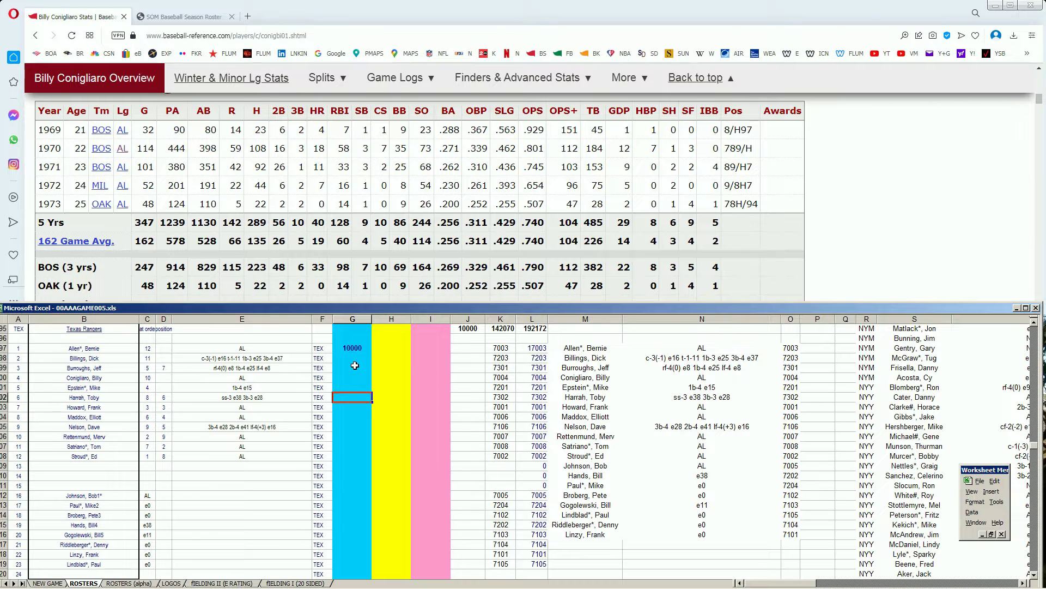
pyautogui.press('Up')
pyautogui.press('Up')
pyautogui.write('10000')
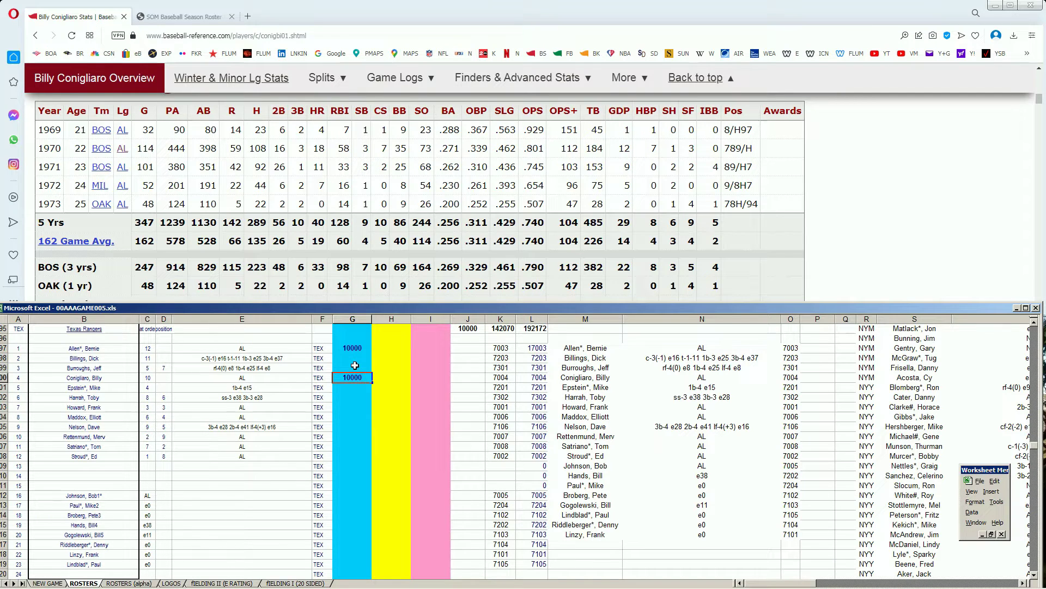
pyautogui.press('Return')
# Search Baseball Reference for Frank Howard and examine his 1971 and 1972 Standard Batting rows.
pyautogui.moveTo(1041, 98); pyautogui.dragTo(1041, 71)
pyautogui.click(836, 108)
pyautogui.write('howard')
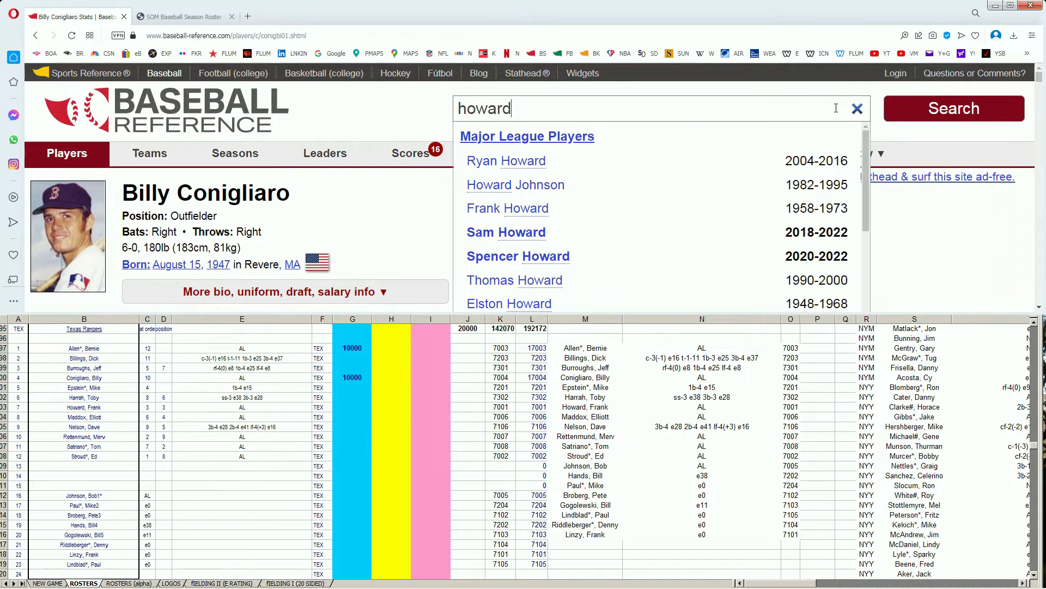
pyautogui.click(519, 212)
pyautogui.scroll(-2, 381, 202)
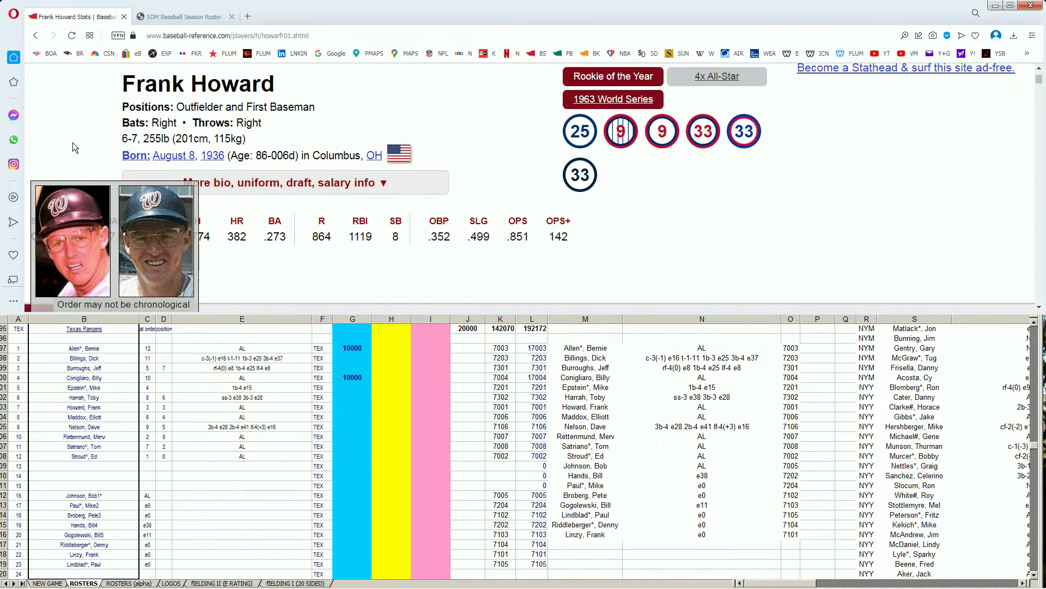
pyautogui.scroll(-6, 626, 192)
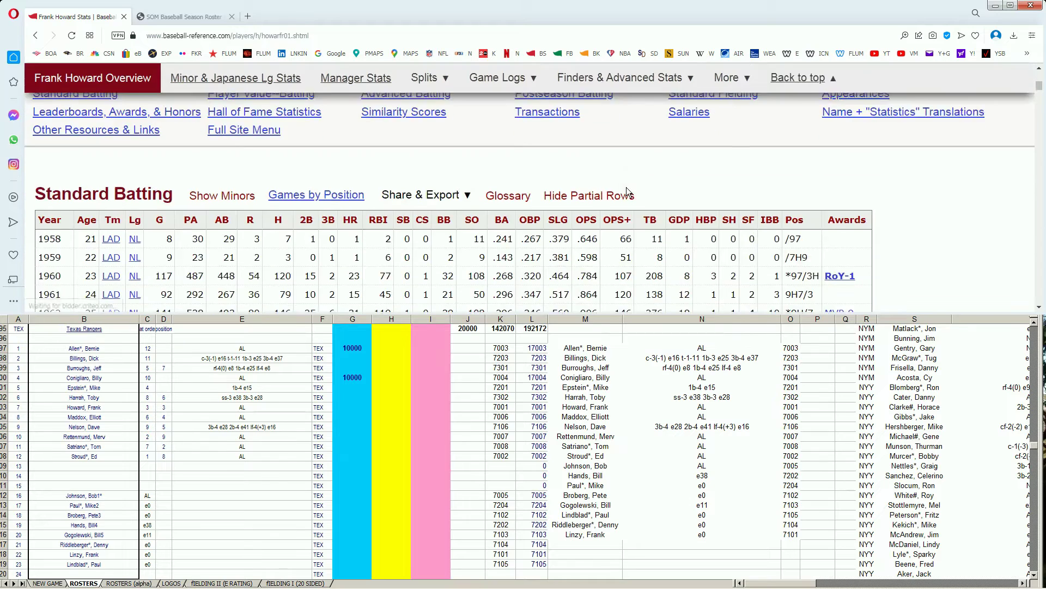
pyautogui.scroll(-3, 626, 188)
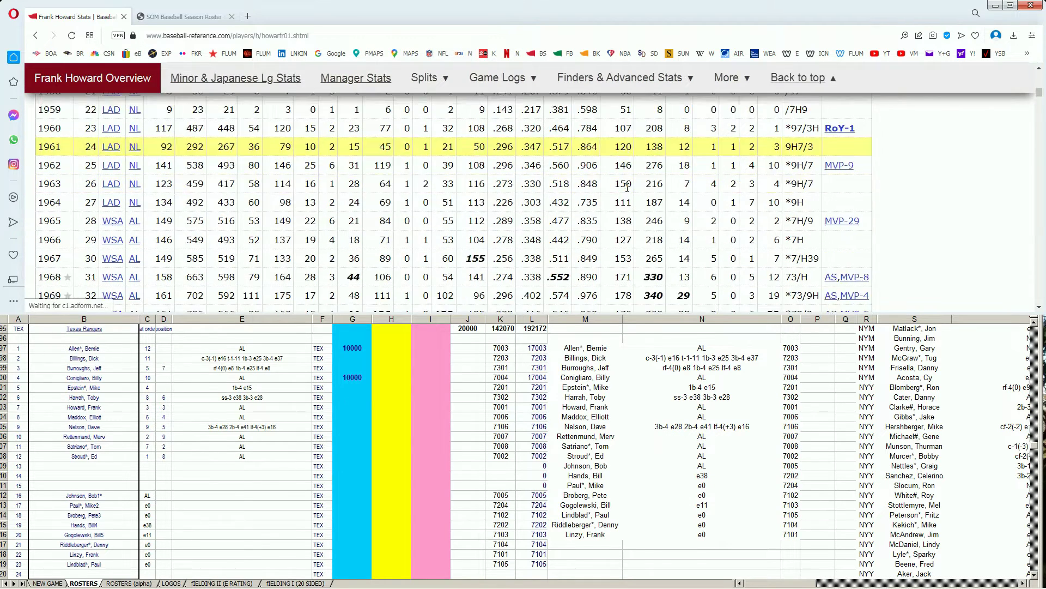
pyautogui.scroll(-1, 627, 188)
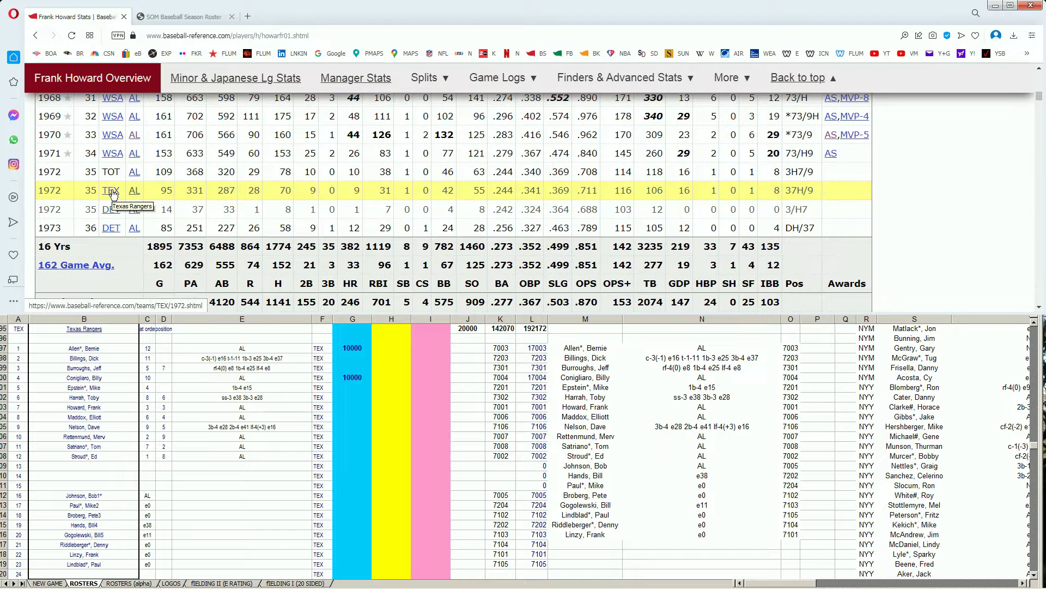
# Enter 10000 in the blue column G for Frank Howard on the Rangers roster in Excel.
pyautogui.click(342, 403)
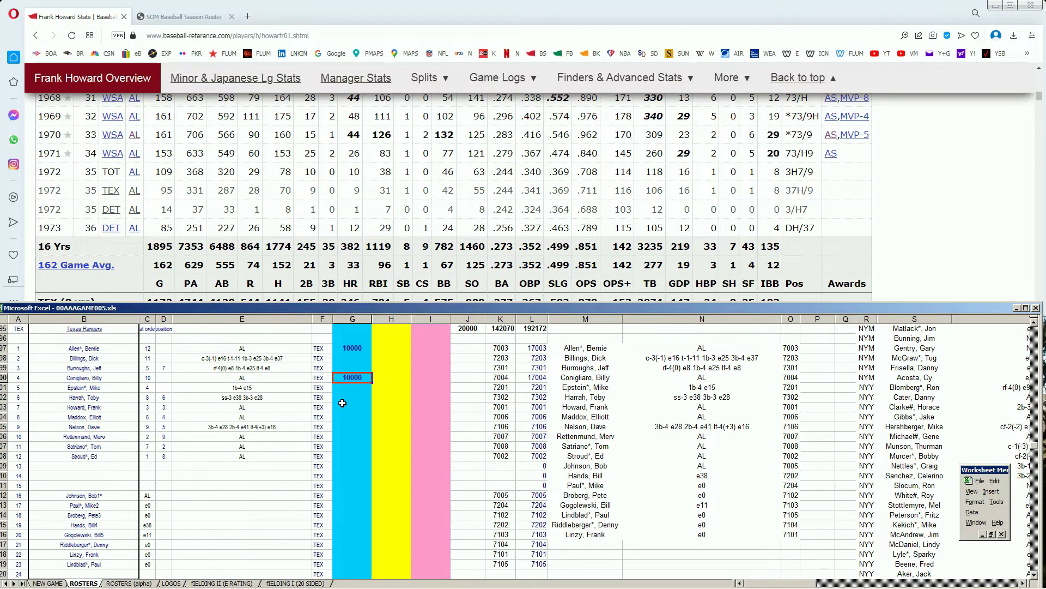
pyautogui.press('Down')
pyautogui.press('Down')
pyautogui.press('Down')
pyautogui.write('10000')
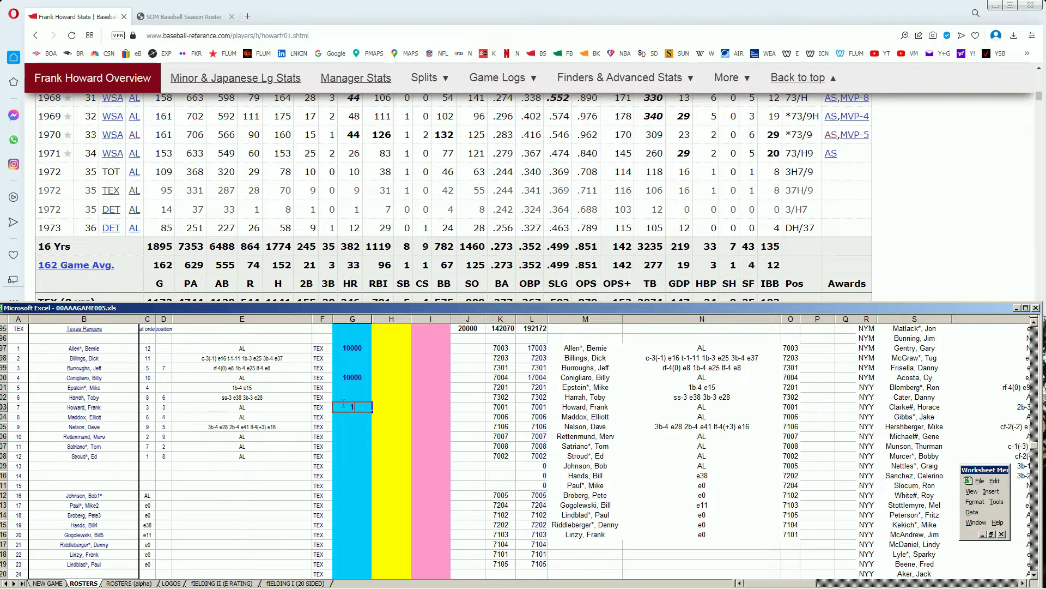
pyautogui.press('Return')
# Search Baseball Reference for Elliott Maddox and examine his early-1970s rows in the Standard Batting table.
pyautogui.moveTo(1042, 97); pyautogui.dragTo(1041, 74)
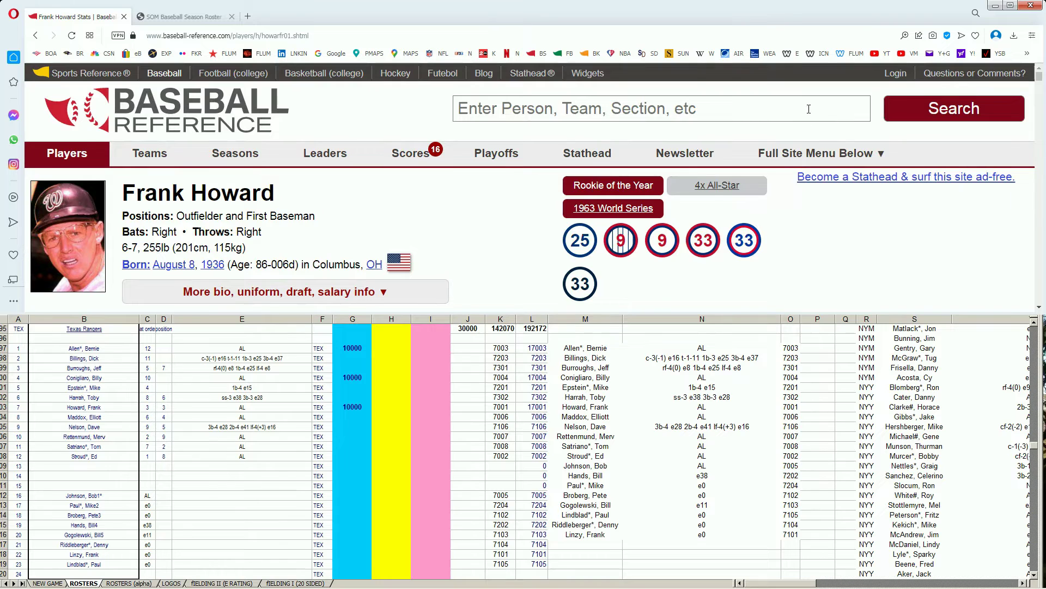
pyautogui.click(809, 106)
pyautogui.write('elliot')
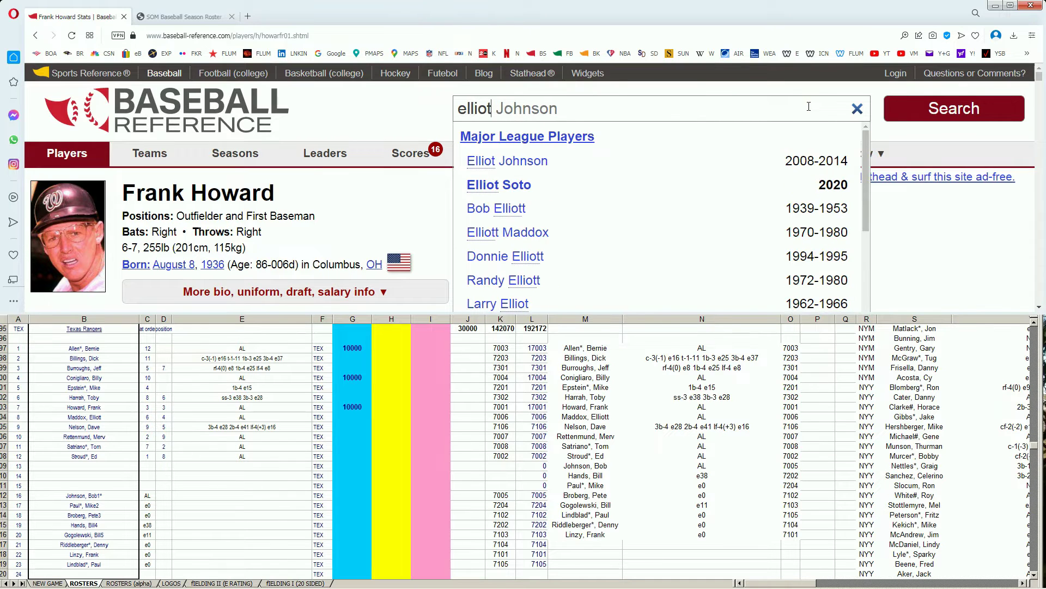
pyautogui.write('t')
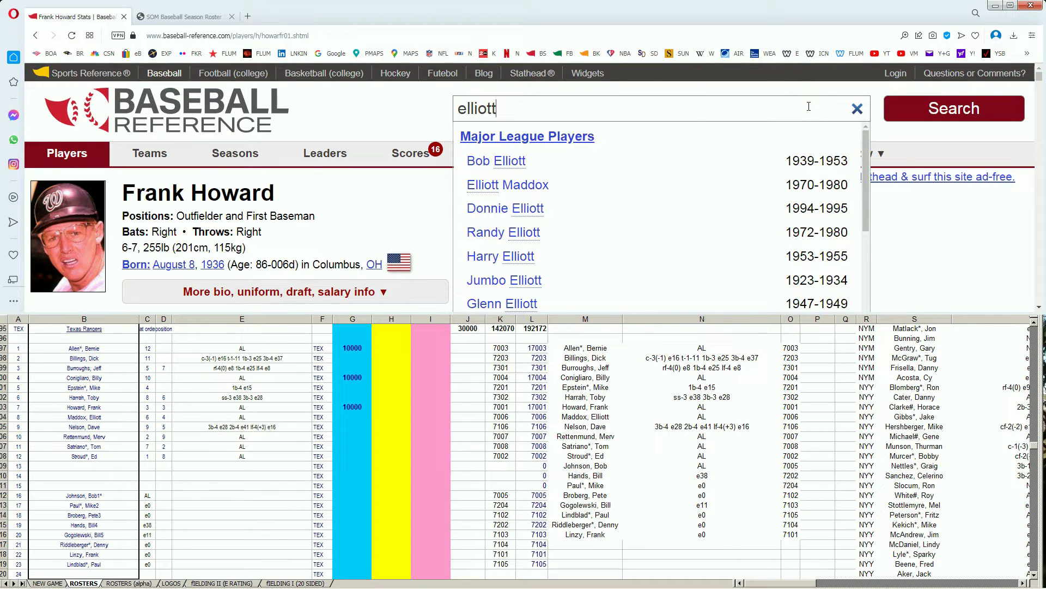
pyautogui.click(523, 189)
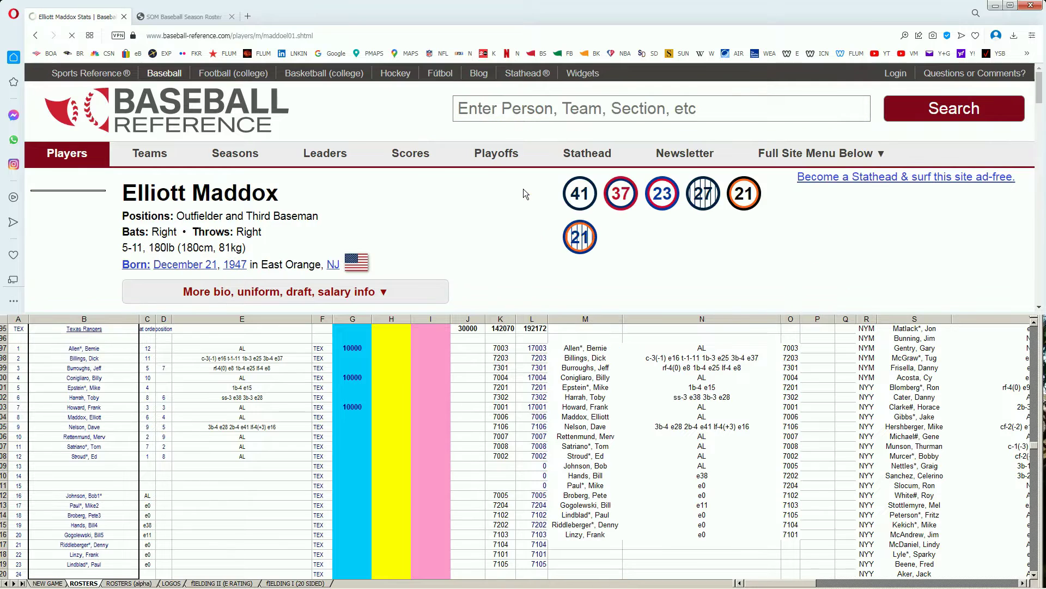
pyautogui.scroll(-4, 602, 217)
pyautogui.scroll(-10, 602, 218)
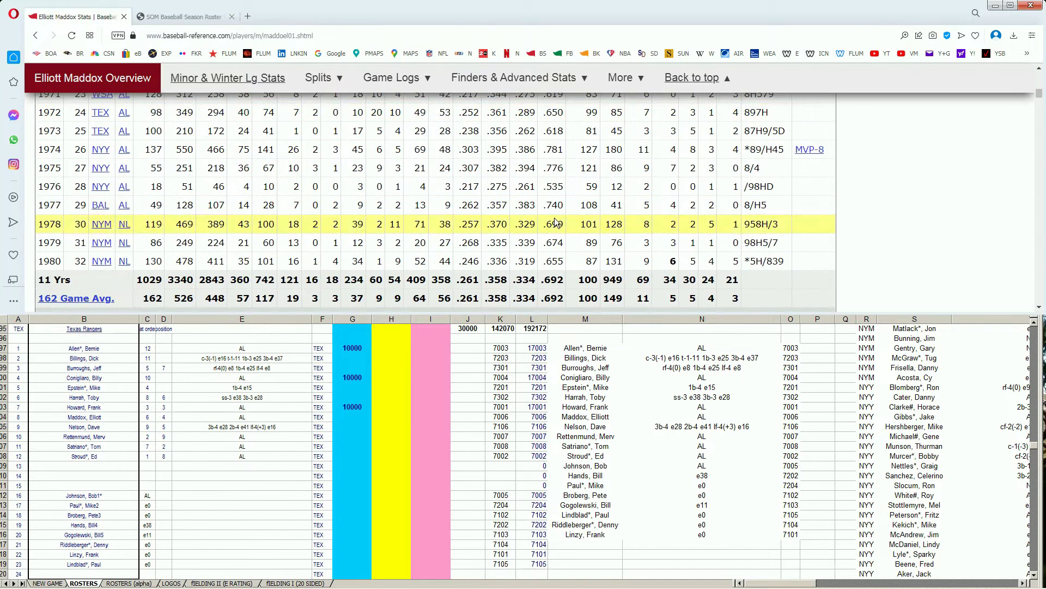
pyautogui.scroll(2, 556, 222)
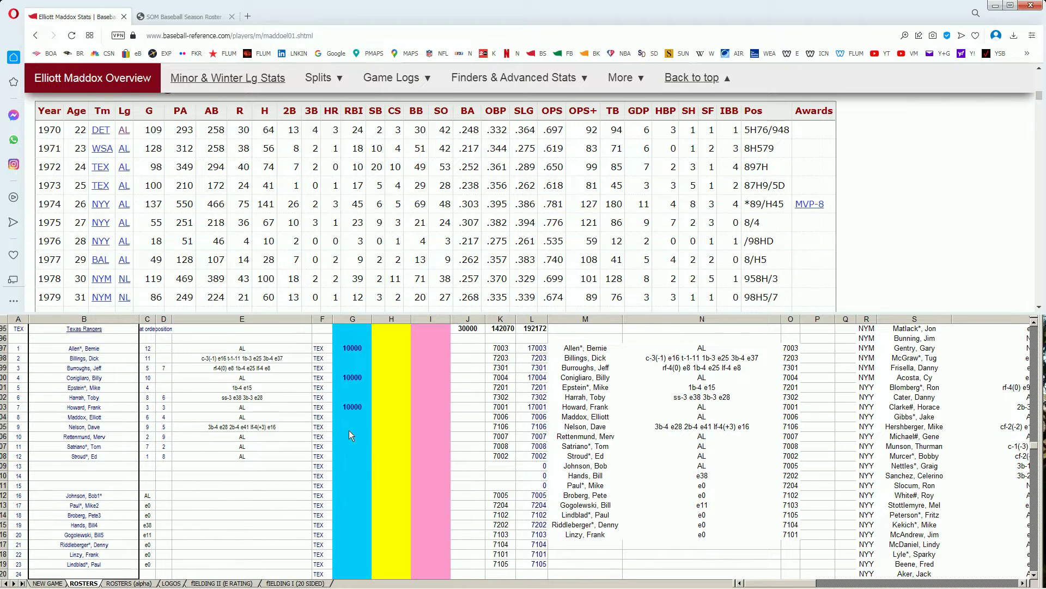
# Enter 10000 in the blue column G and "trade?" in the yellow column H for Elliott Maddox in Excel.
pyautogui.click(349, 407)
pyautogui.press('Return')
pyautogui.write('10000')
pyautogui.press('Tab')
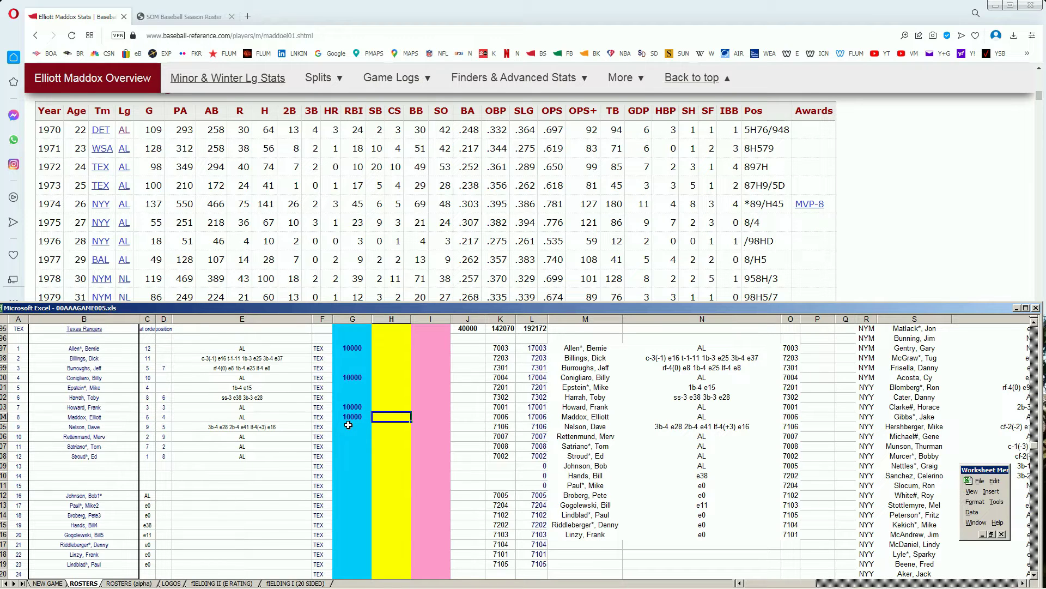
pyautogui.write('trade?')
# Search Baseball Reference for Merv Rettenmund and examine his 1971 and neighbouring Standard Batting rows.
pyautogui.moveTo(1043, 100); pyautogui.dragTo(1043, 73)
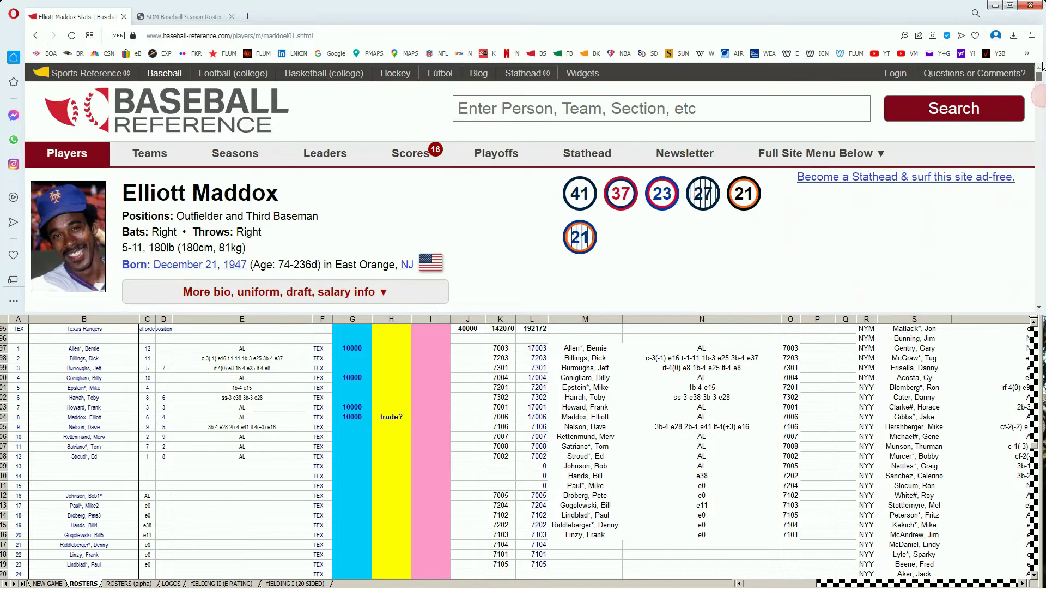
pyautogui.click(751, 110)
pyautogui.write('rettenmub')
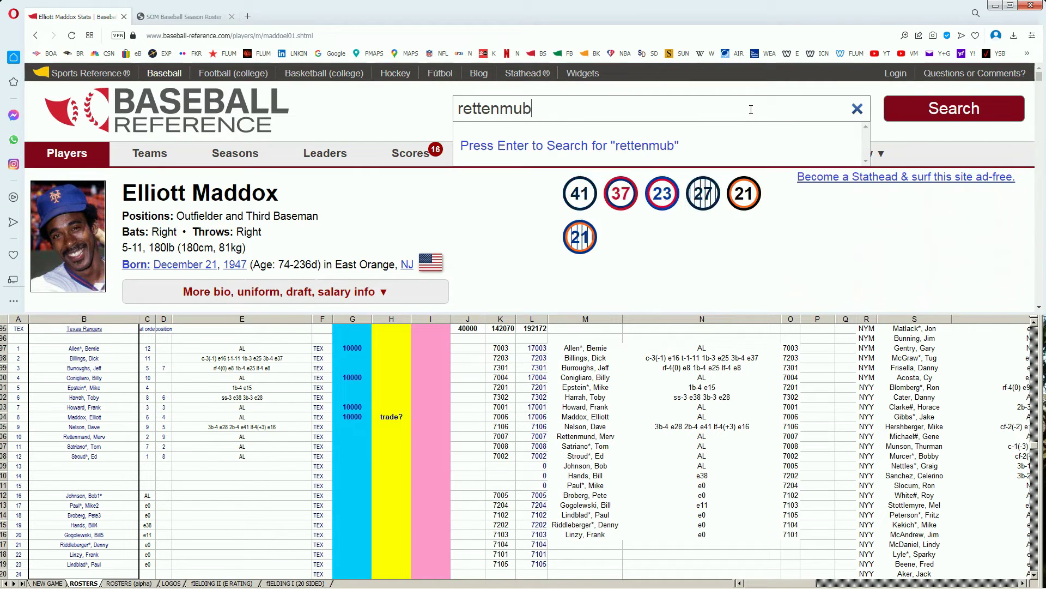
pyautogui.press('BackSpace')
pyautogui.write('n')
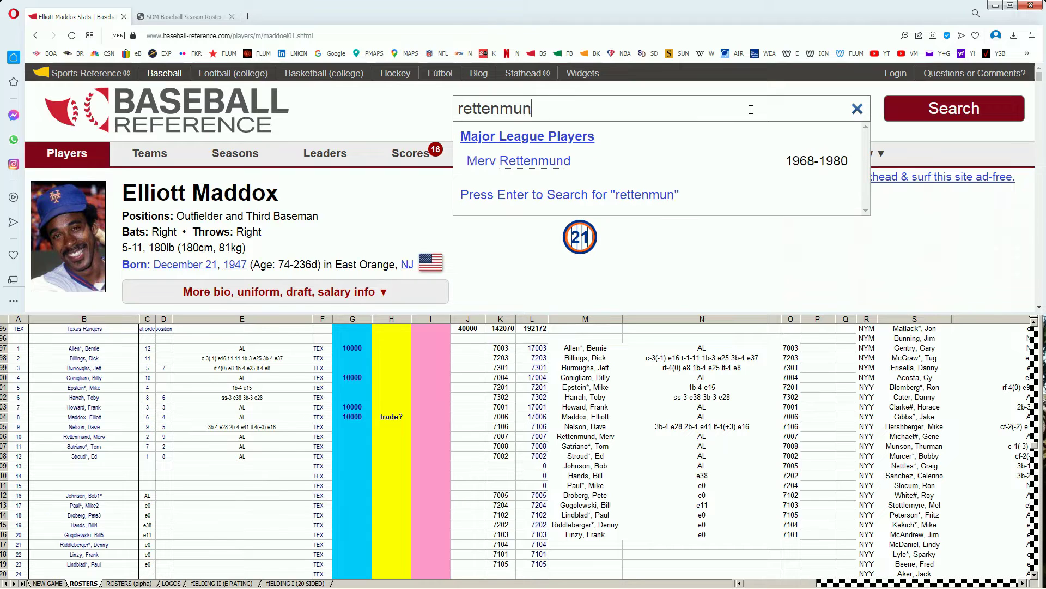
pyautogui.click(541, 162)
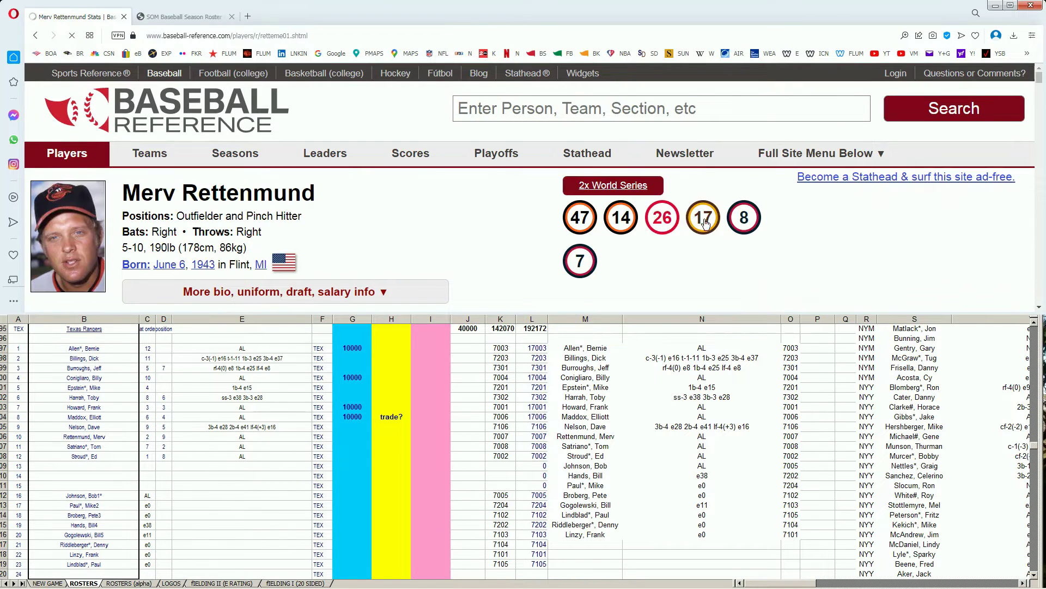
pyautogui.scroll(-3, 734, 218)
pyautogui.scroll(-5, 734, 218)
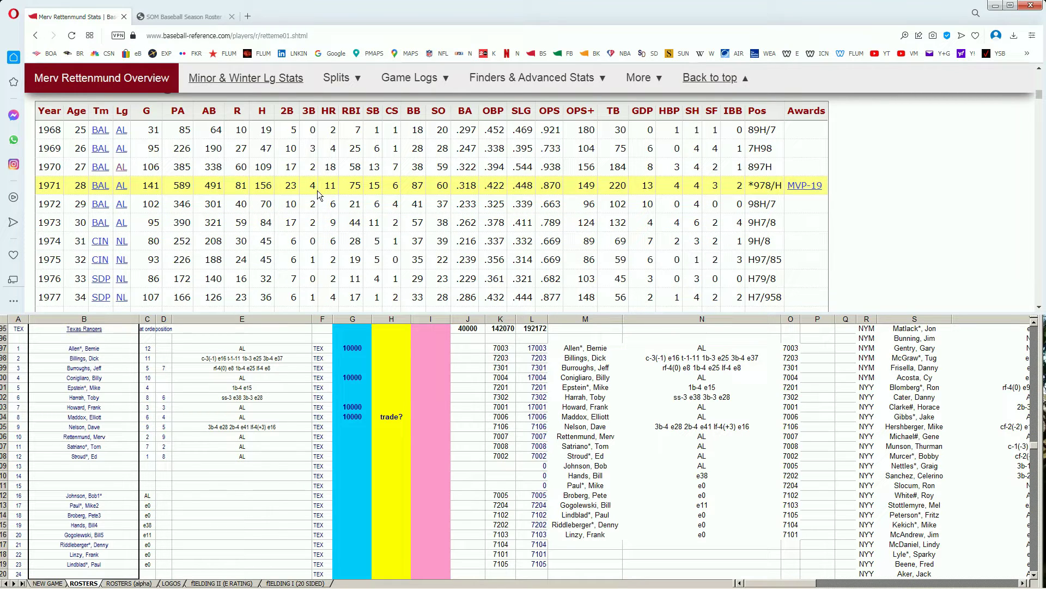
# Enter 10000 in the blue column G and "trade?" in the yellow column H for Merv Rettenmund in Excel.
pyautogui.click(345, 438)
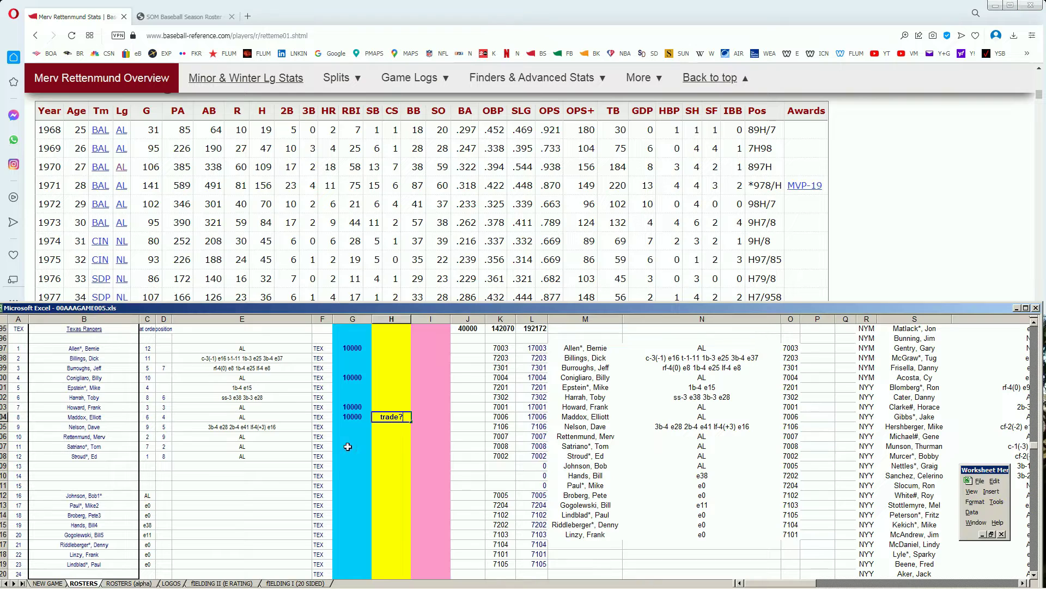
pyautogui.click(344, 439)
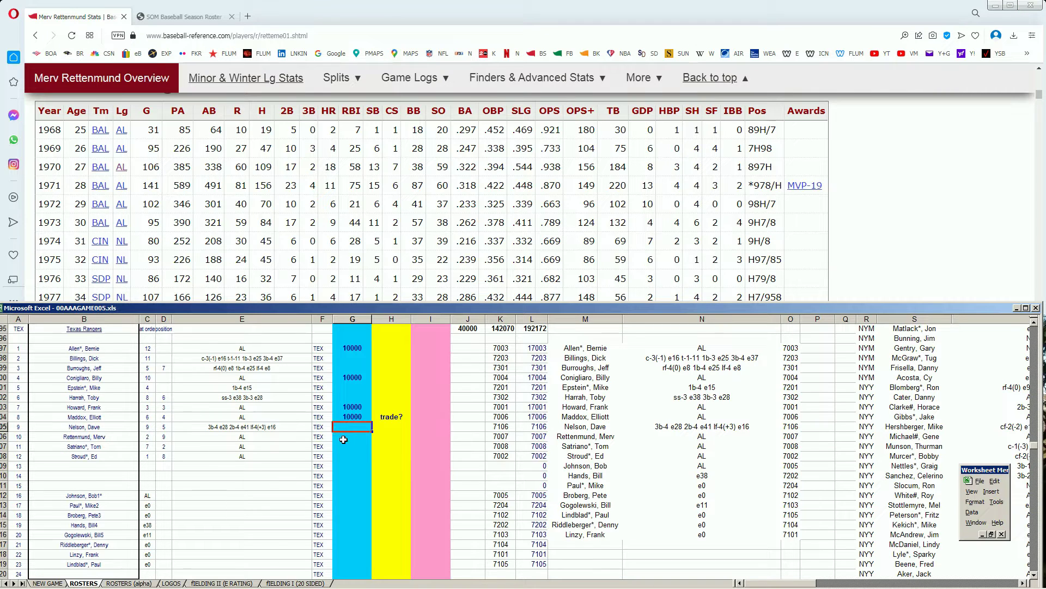
pyautogui.write('10000')
pyautogui.press('Tab')
pyautogui.write('trade?')
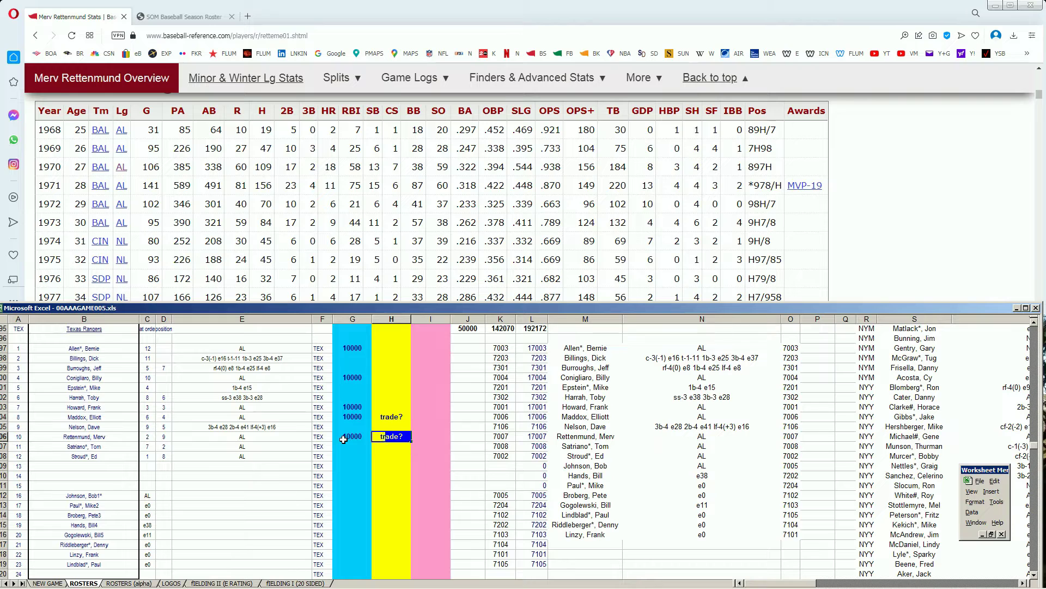
pyautogui.press('Return')
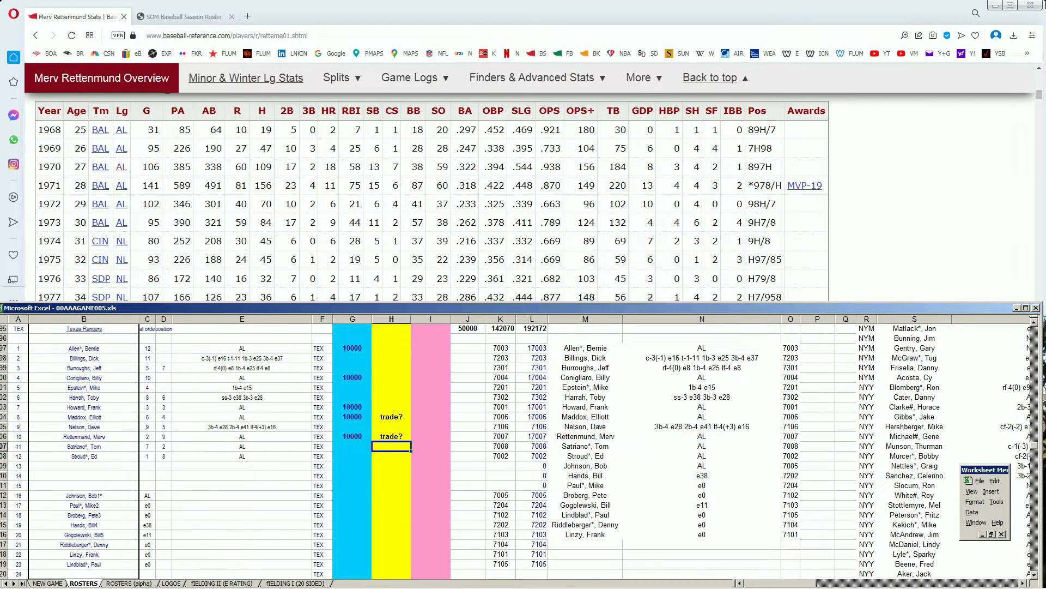
# Search Baseball Reference for Tom Satriano and examine his Standard Batting rows through 1970.
pyautogui.moveTo(1039, 101); pyautogui.dragTo(1039, 72)
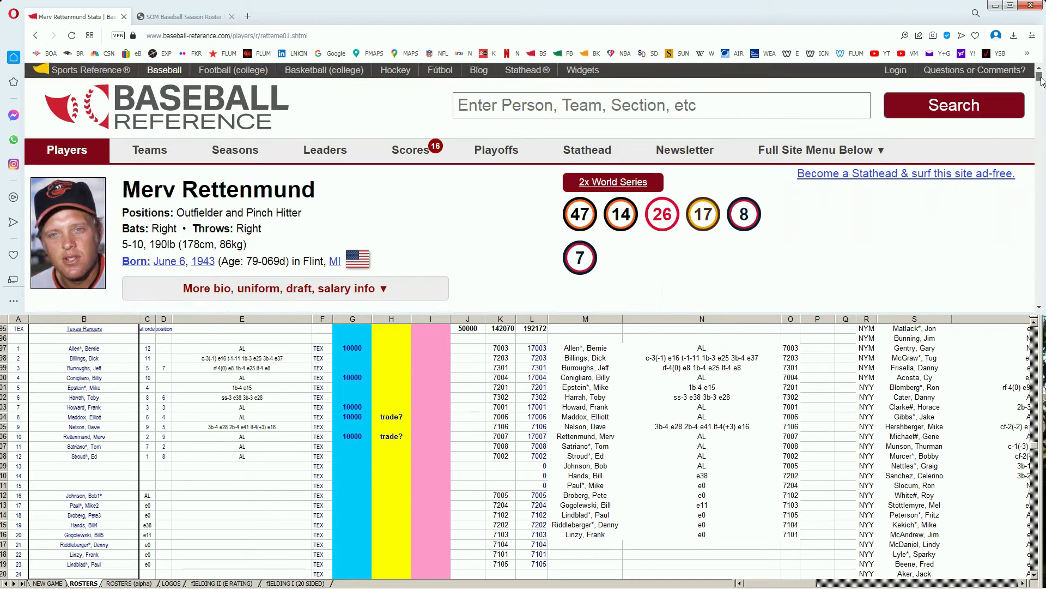
pyautogui.click(820, 105)
pyautogui.write('satriano')
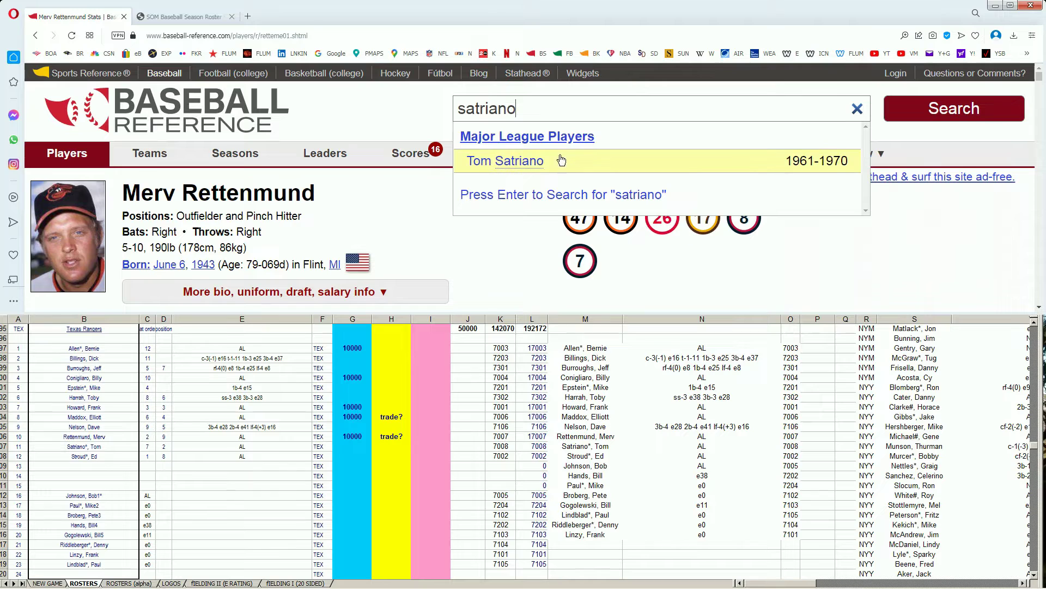
pyautogui.click(538, 162)
pyautogui.scroll(-8, 574, 195)
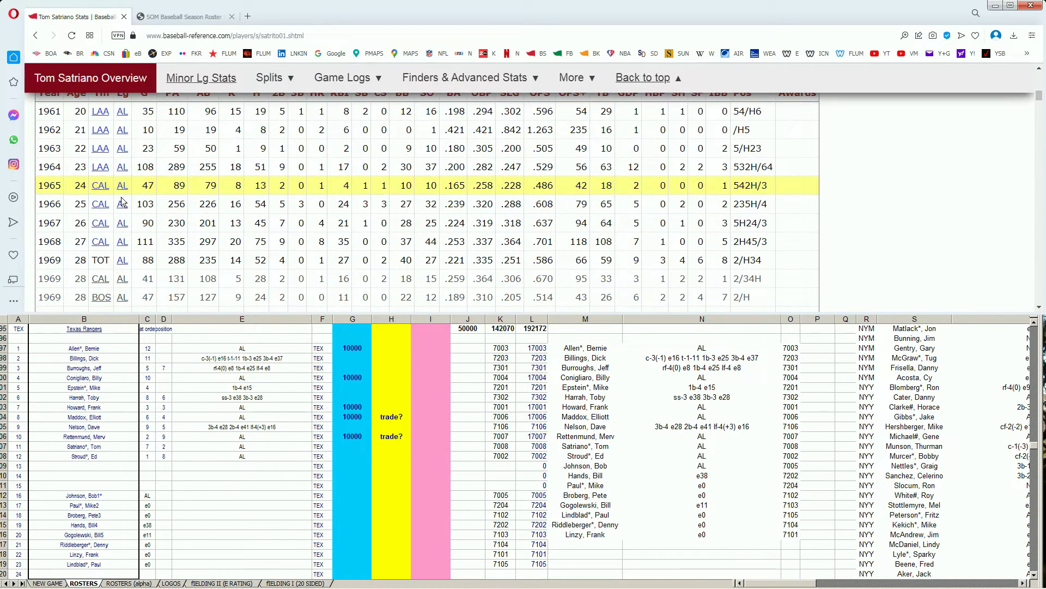
pyautogui.scroll(-2, 119, 280)
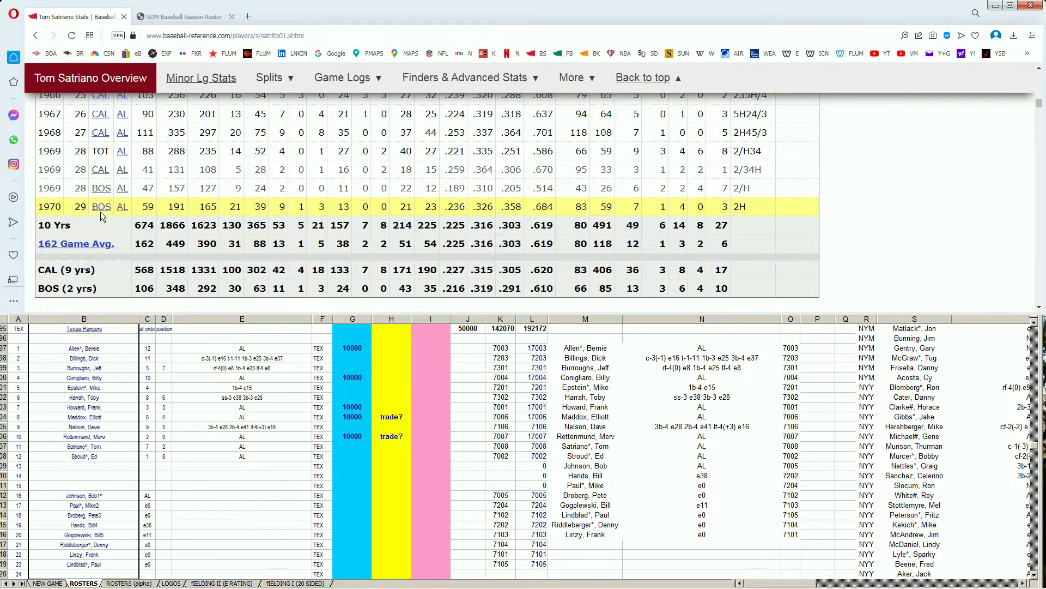
# Enter 1 in the pink column I for Tom Satriano on the Rangers roster in Excel.
pyautogui.click(350, 446)
pyautogui.press('Right')
pyautogui.write('1')
pyautogui.press('Return')
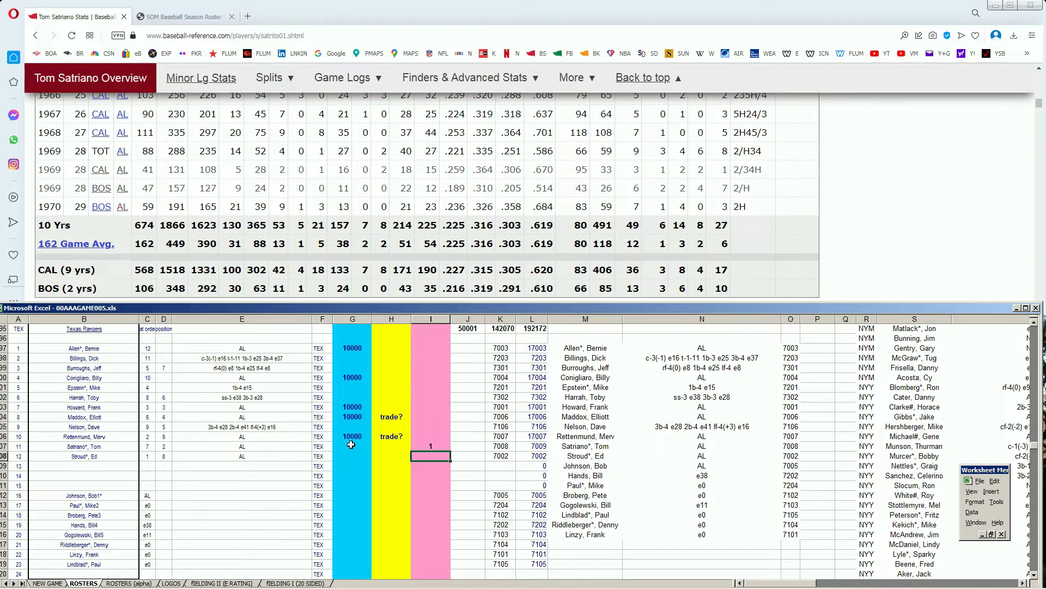
# Search Baseball Reference for Ed Stroud and examine his Standard Batting rows from 1966 to 1971.
pyautogui.moveTo(1040, 108); pyautogui.dragTo(1042, 64)
pyautogui.click(823, 107)
pyautogui.write('ed')
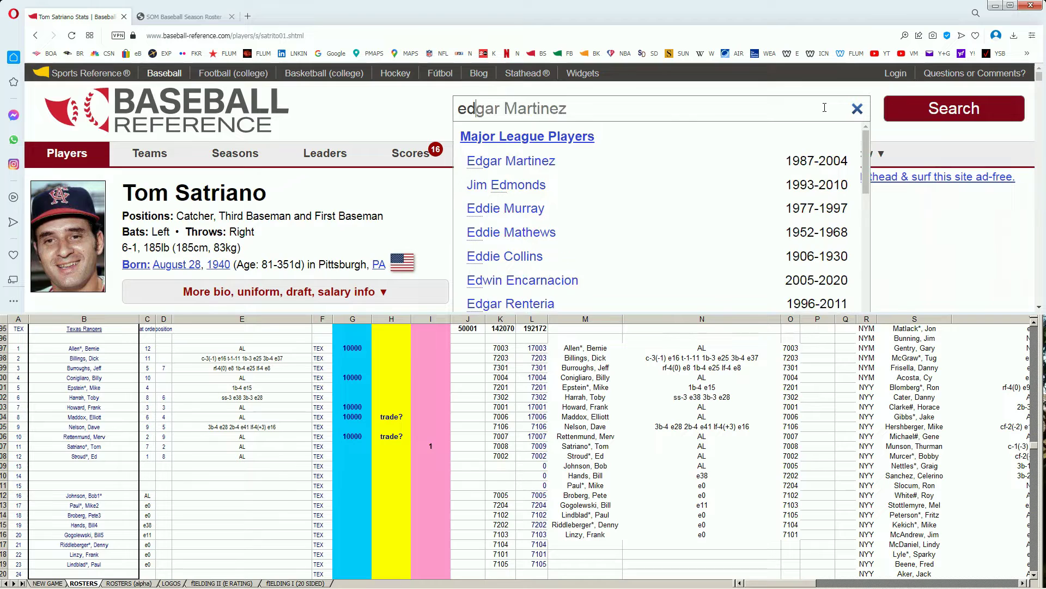
pyautogui.write(' strouhd')
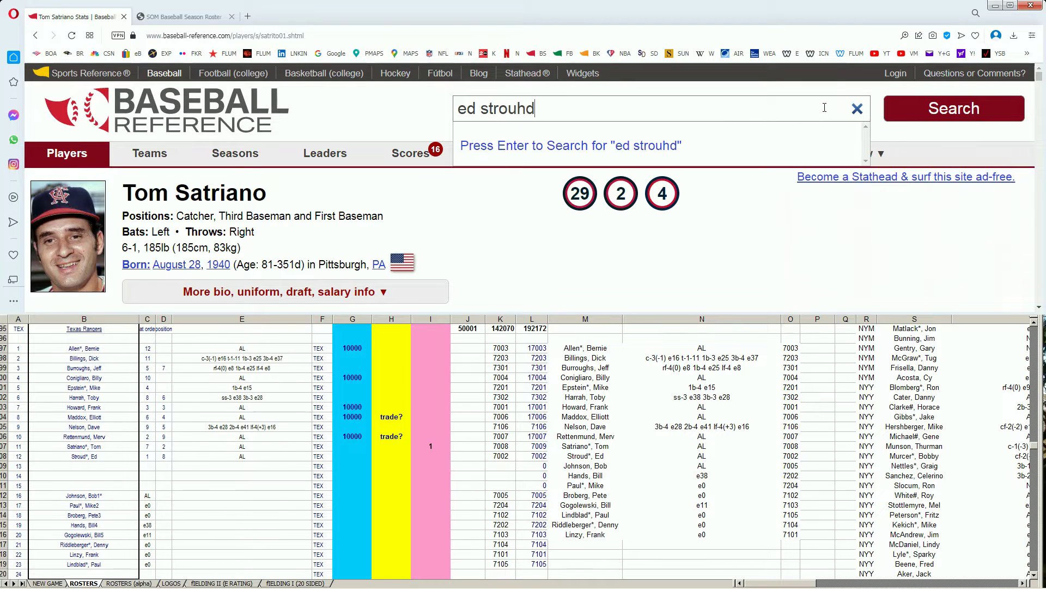
pyautogui.press('BackSpace')
pyautogui.press('BackSpace')
pyautogui.write('d')
pyautogui.write('d')
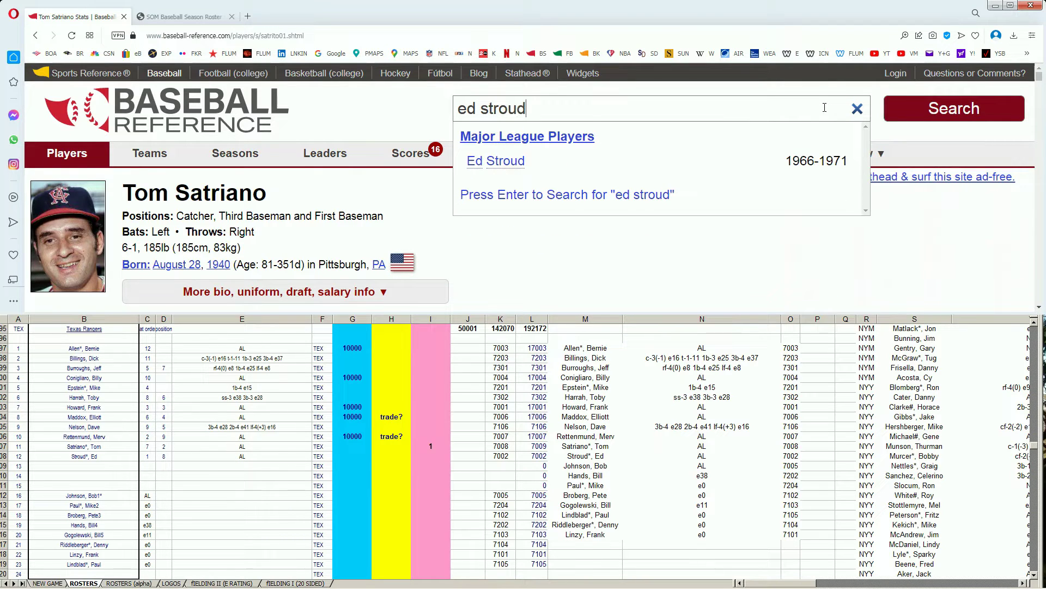
pyautogui.click(508, 165)
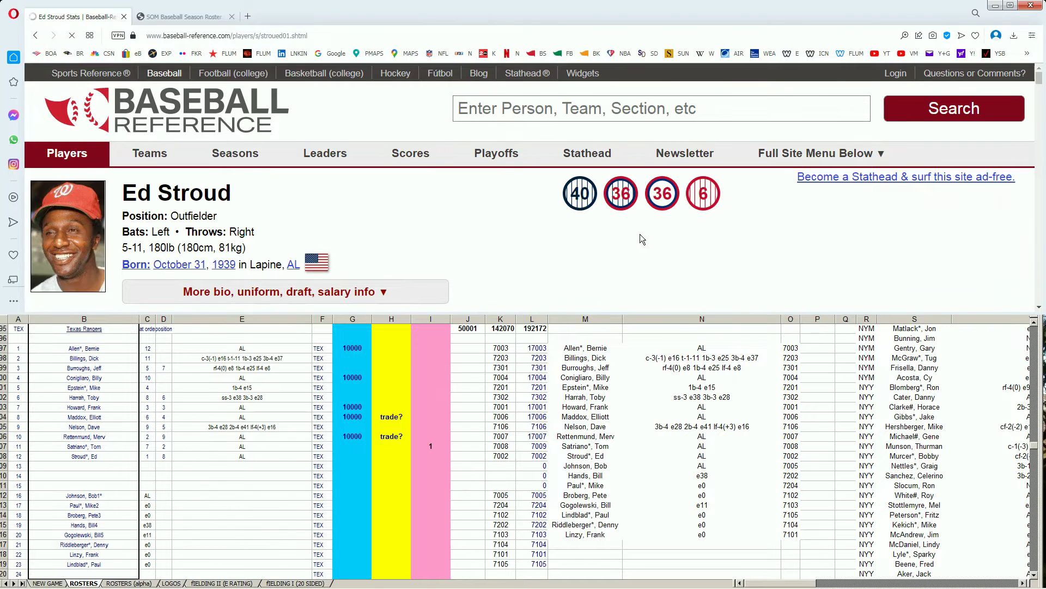
pyautogui.scroll(-2, 679, 243)
pyautogui.scroll(-8, 700, 221)
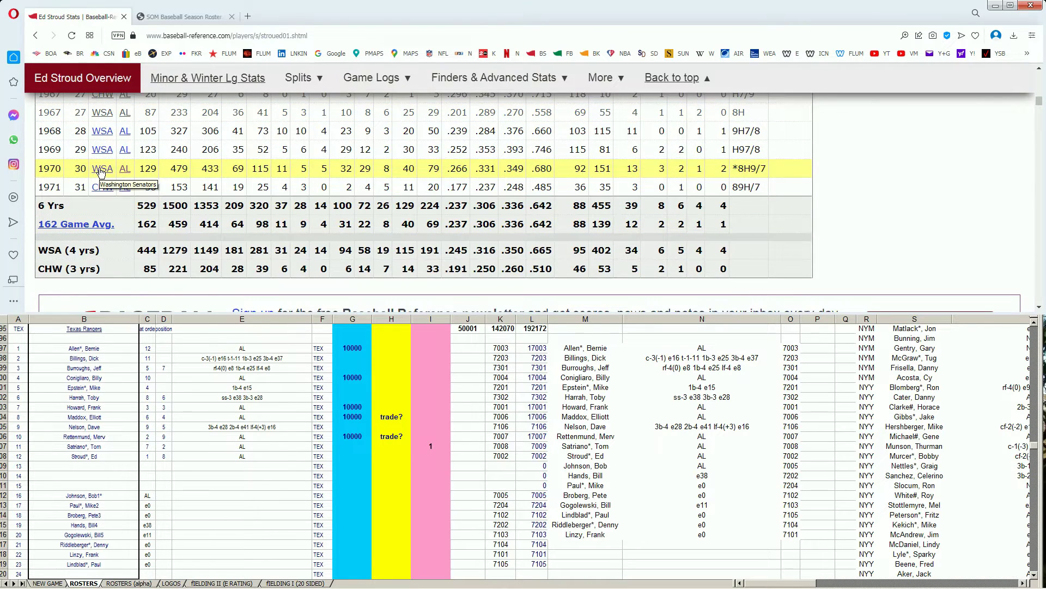
pyautogui.scroll(1, 101, 173)
pyautogui.scroll(2, 369, 219)
pyautogui.scroll(-2, 369, 218)
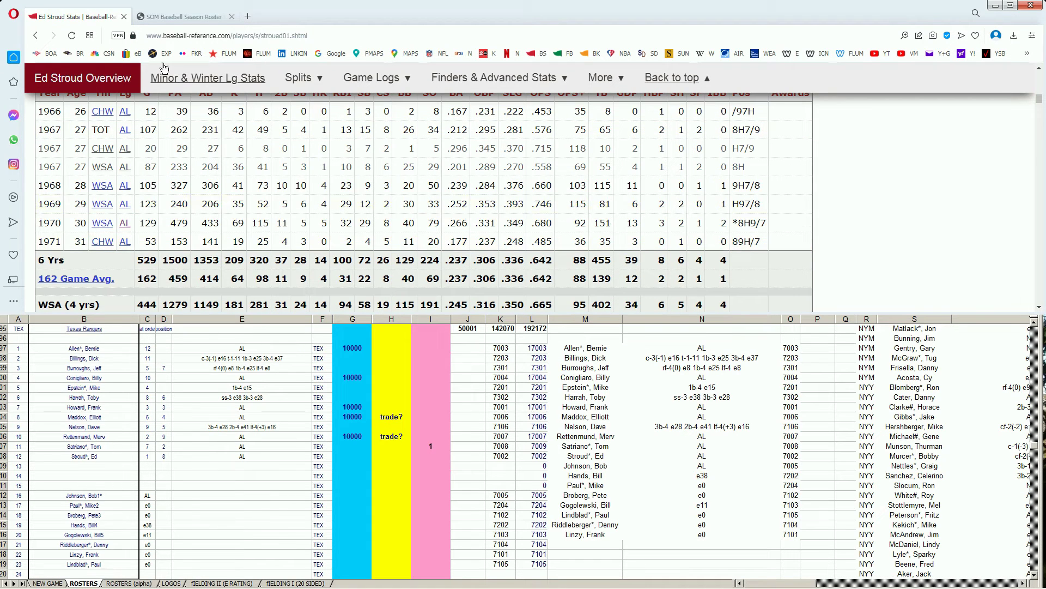
# Open the 1971 (ORIGINAL) roster PDF from the Strat-O-Matic season roster page and examine its American League team lists and additional players.
pyautogui.click(176, 18)
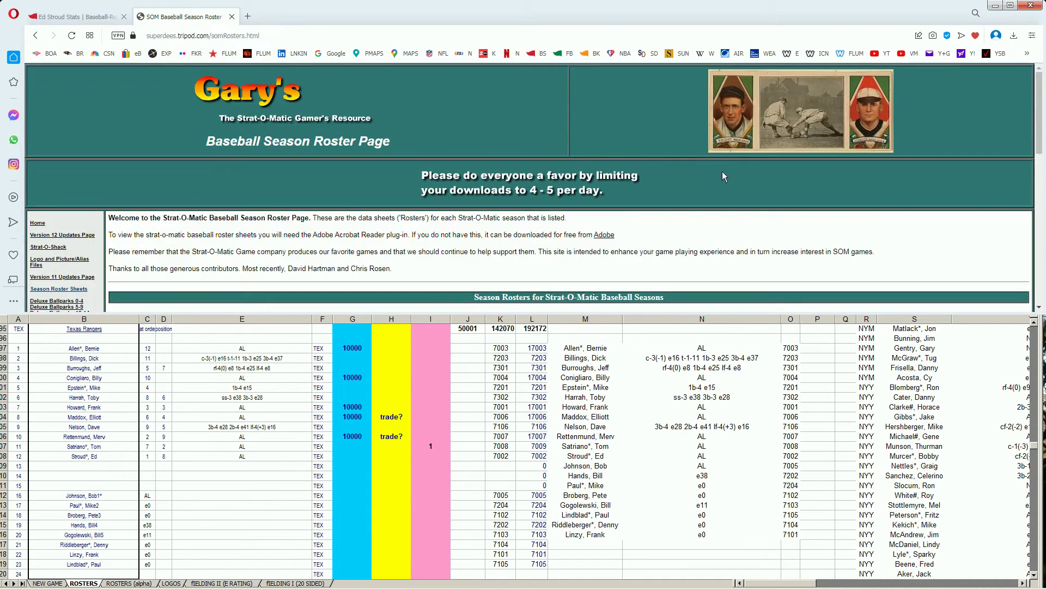
pyautogui.scroll(-2, 851, 202)
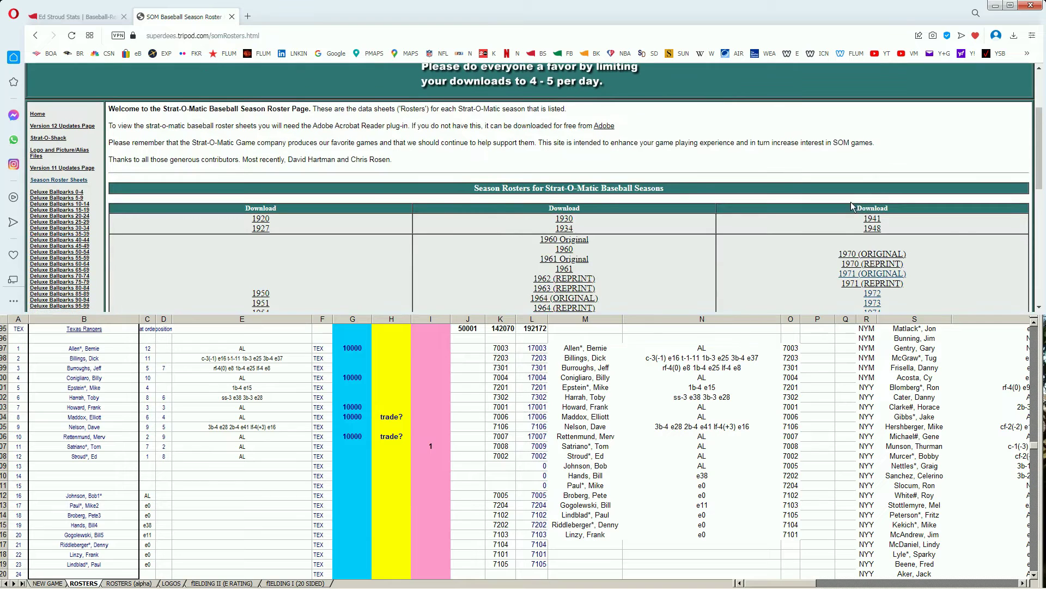
pyautogui.click(853, 276)
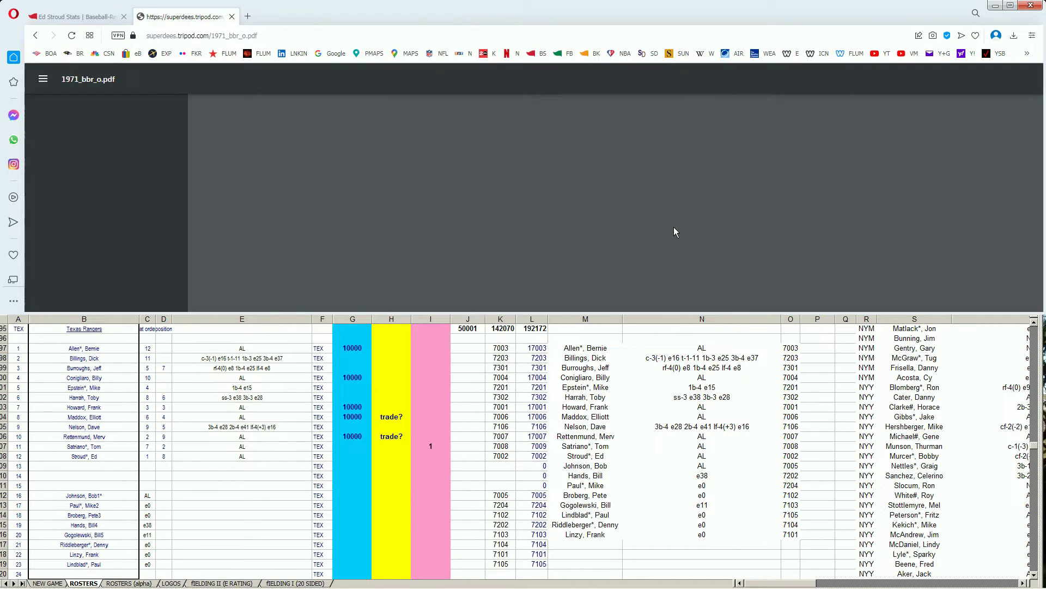
pyautogui.scroll(-1, 684, 213)
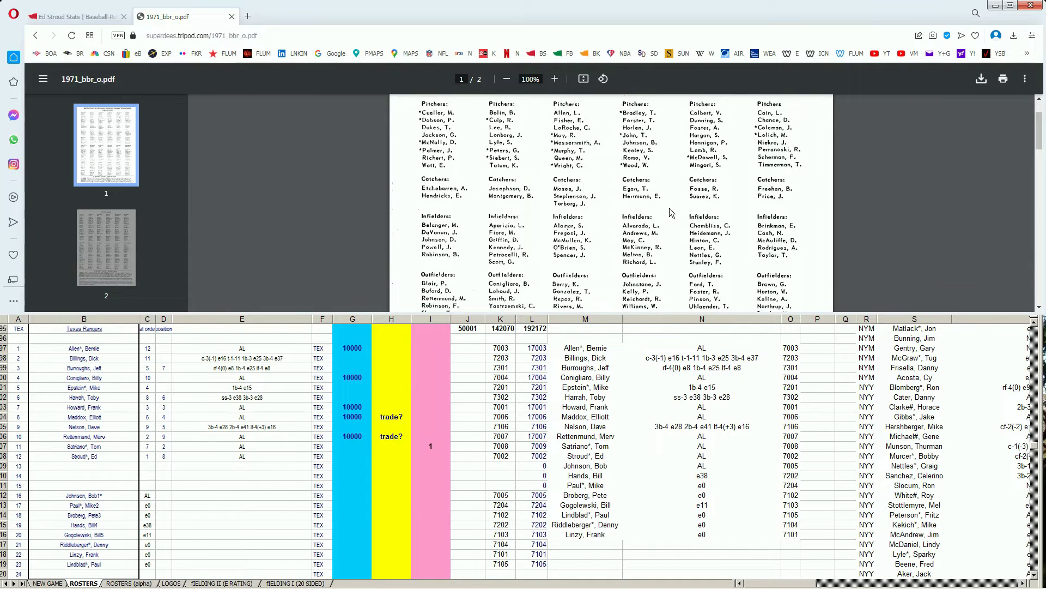
pyautogui.scroll(-2, 668, 208)
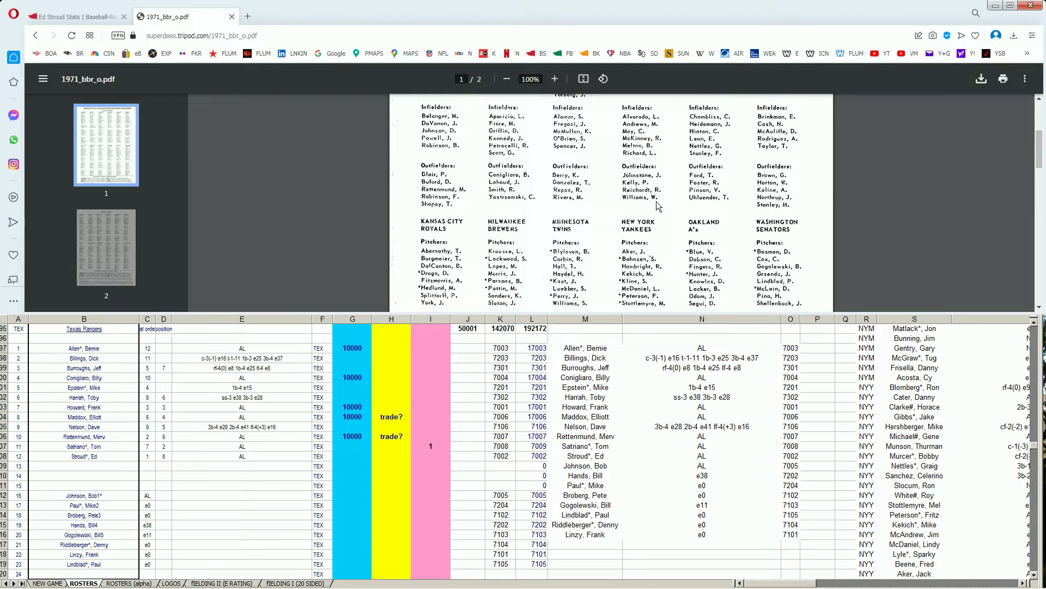
pyautogui.scroll(-7, 656, 201)
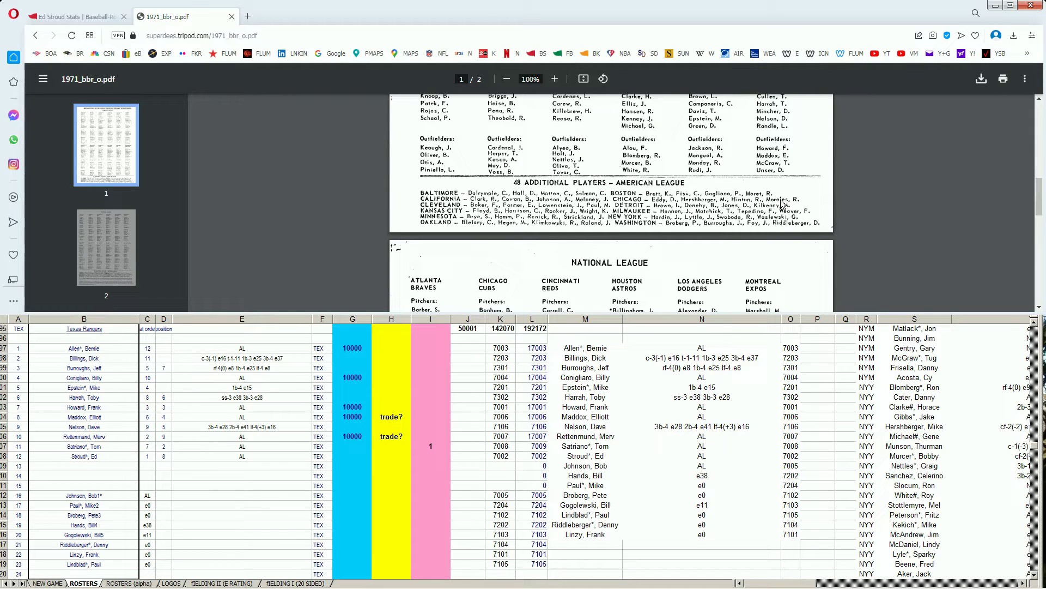
pyautogui.scroll(5, 783, 205)
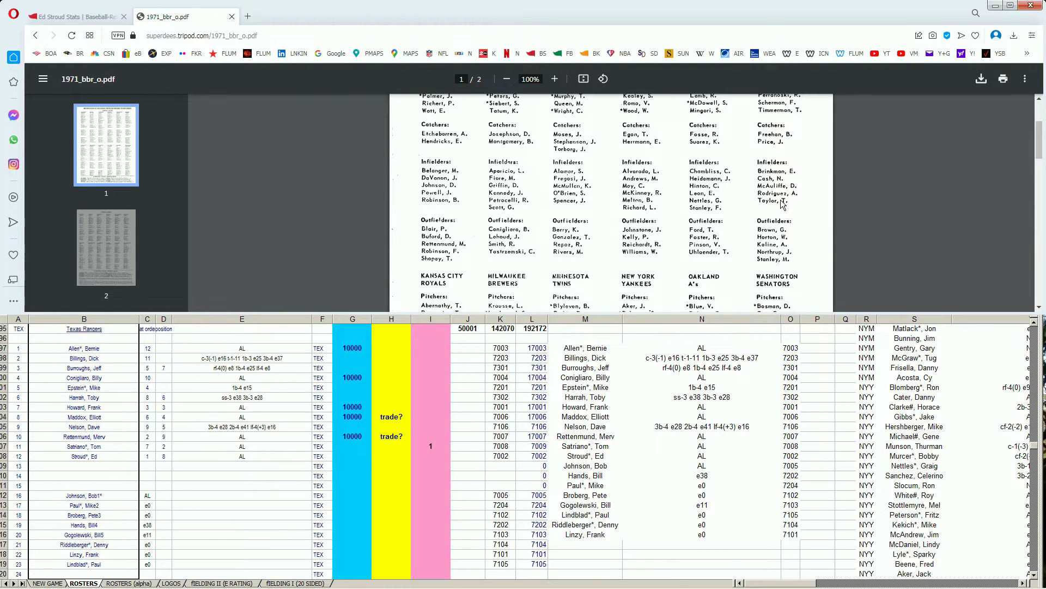
pyautogui.scroll(2, 783, 205)
pyautogui.scroll(-1, 783, 205)
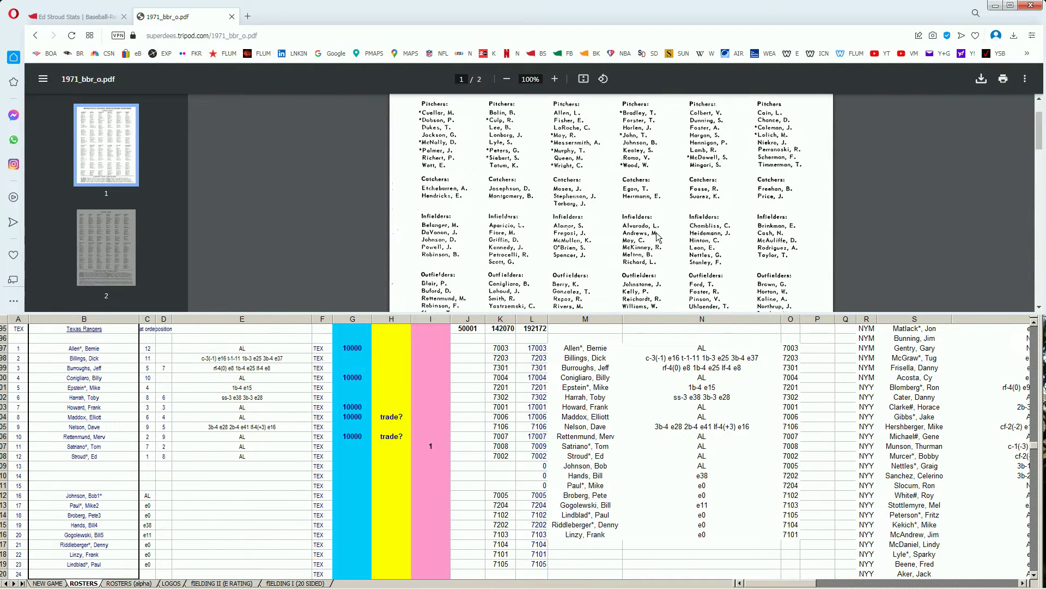
pyautogui.scroll(-1, 658, 294)
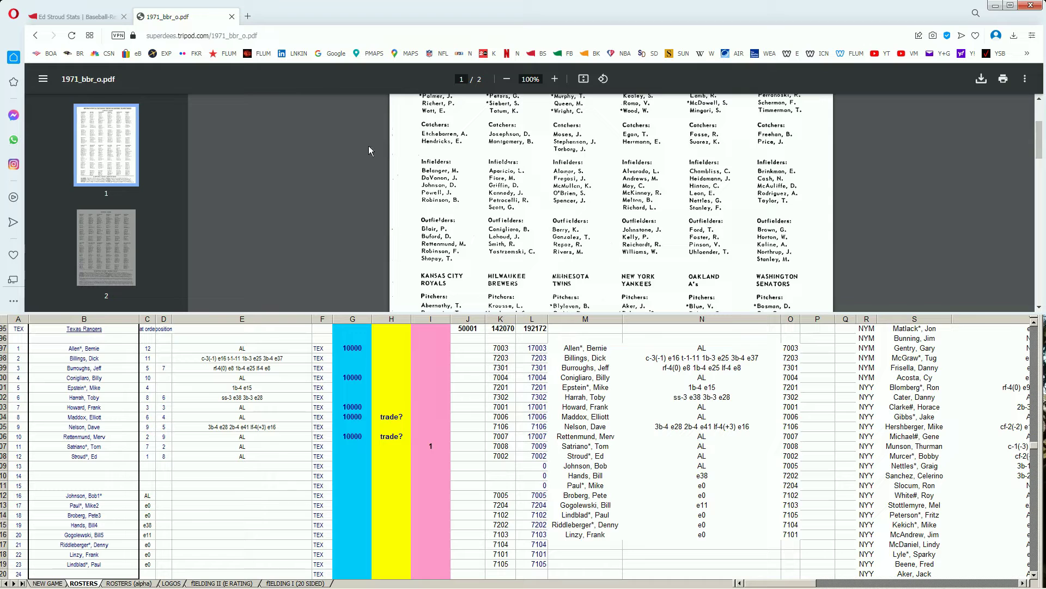
# Return to Ed Stroud's Baseball Reference page and review his 1971 Standard Batting row.
pyautogui.click(90, 18)
pyautogui.click(143, 240)
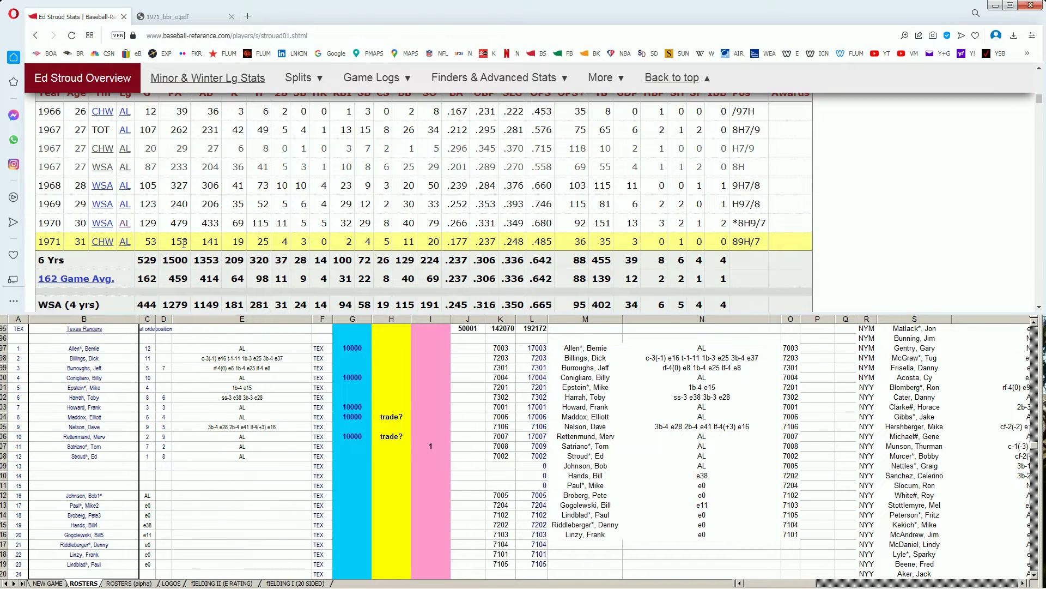
pyautogui.click(466, 256)
pyautogui.click(458, 248)
pyautogui.click(381, 249)
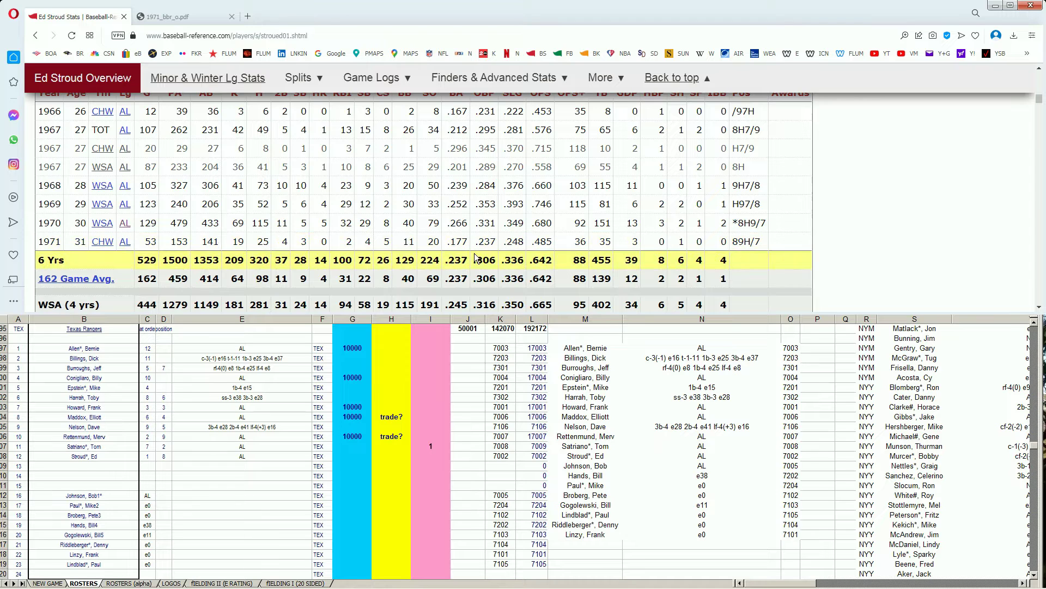
# Enter 1 in the pink column I for Ed Stroud on the Rangers roster in Excel.
pyautogui.click(359, 453)
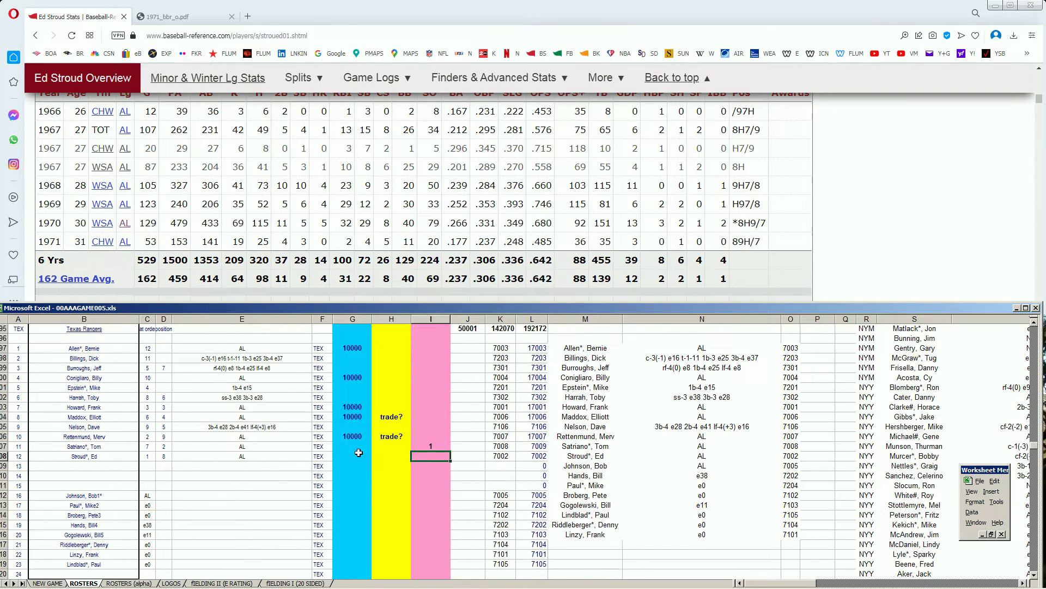
pyautogui.write('1')
pyautogui.press('Return')
# Search Baseball Reference for the Bob Johnson who played 1969-1977 and examine his Standard Pitching and Player Value tables, including 1971.
pyautogui.moveTo(1040, 102); pyautogui.dragTo(1039, 76)
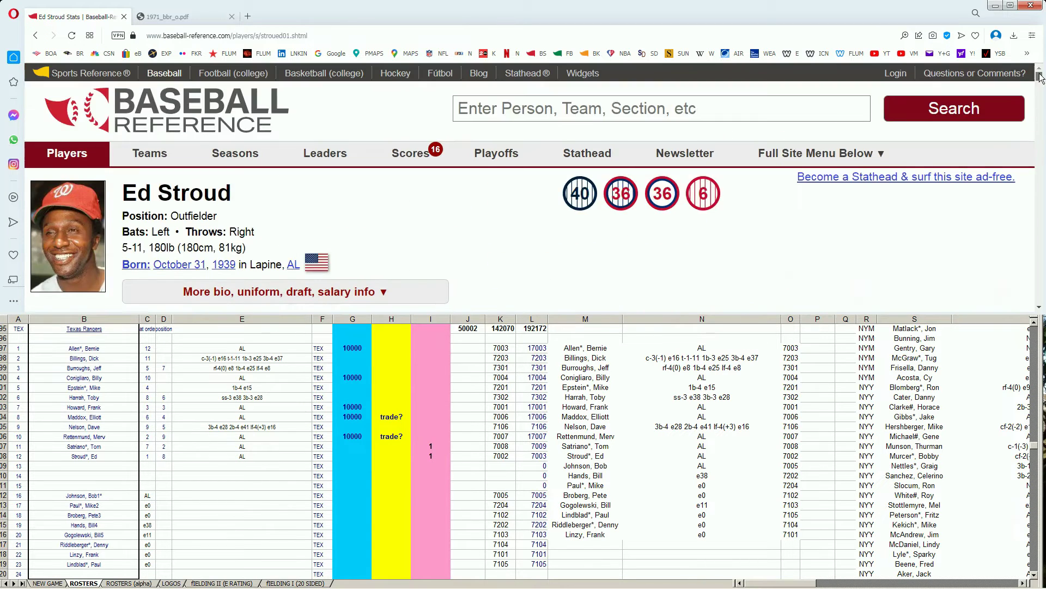
pyautogui.click(807, 111)
pyautogui.write('bob joh')
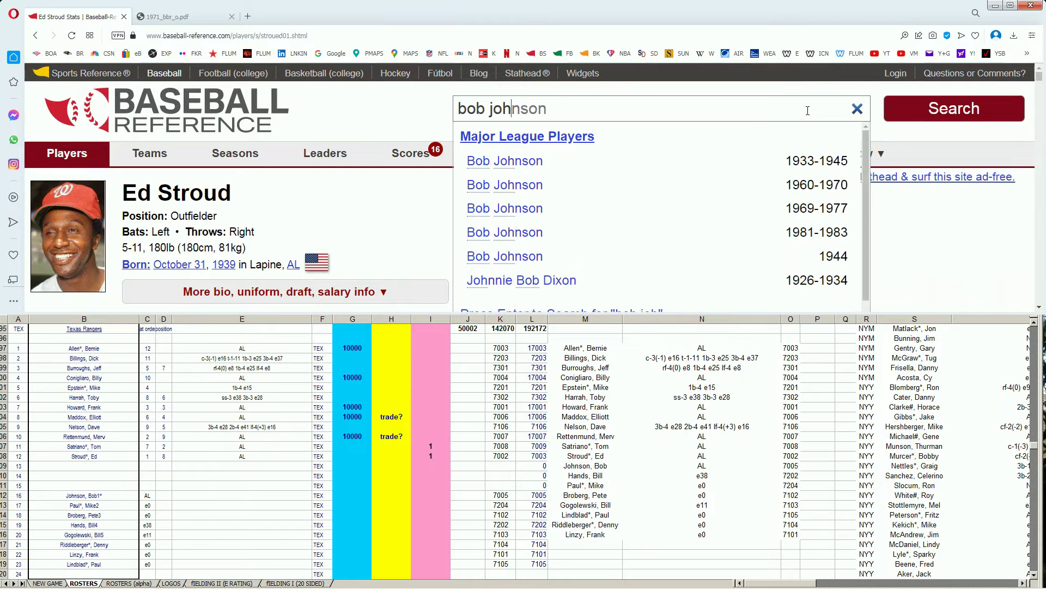
pyautogui.write('nson')
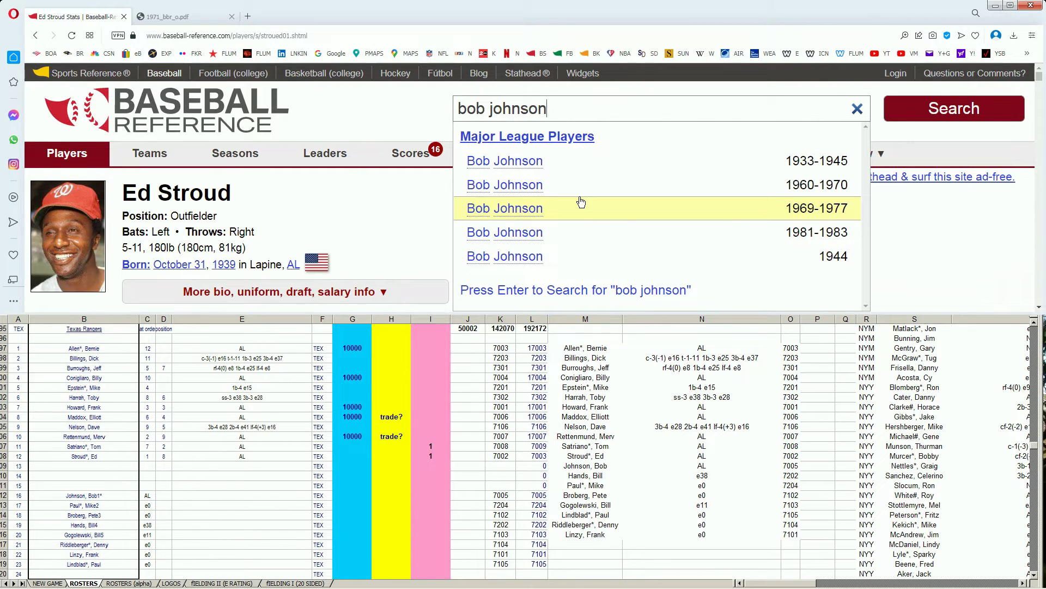
pyautogui.click(533, 211)
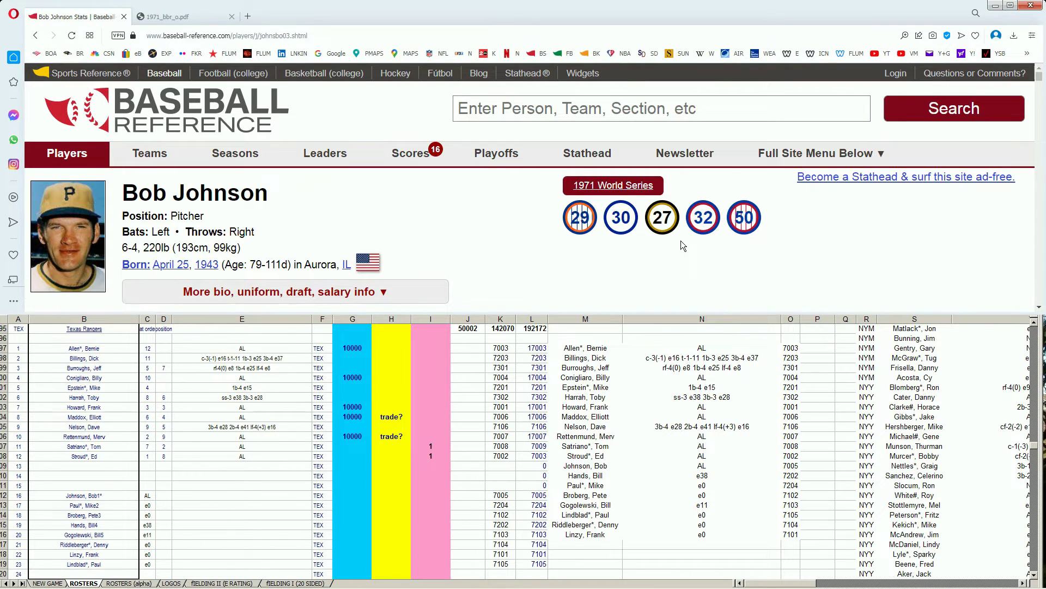
pyautogui.scroll(-7, 681, 240)
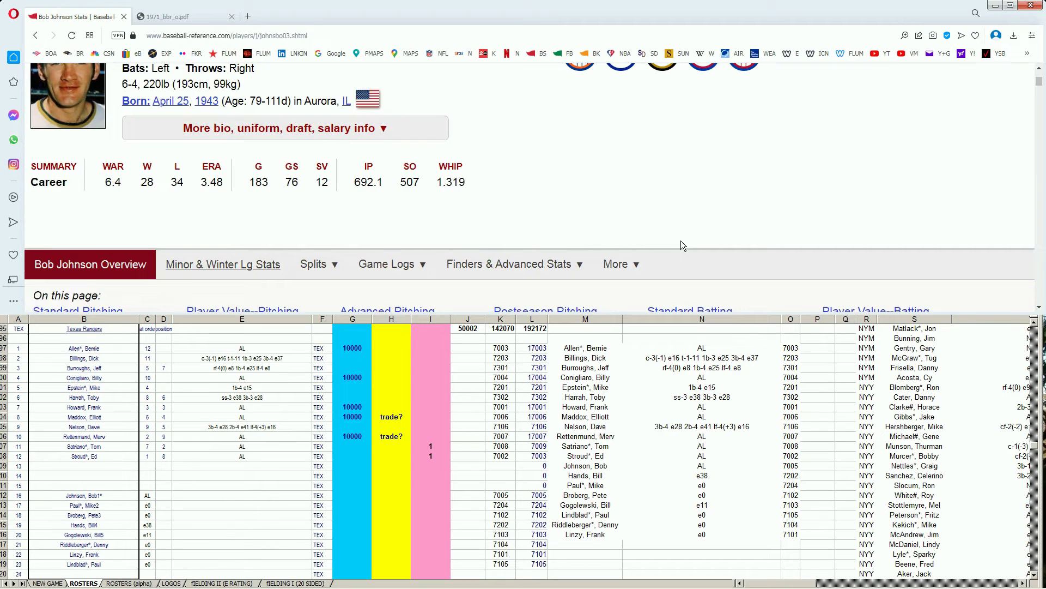
pyautogui.scroll(-2, 681, 240)
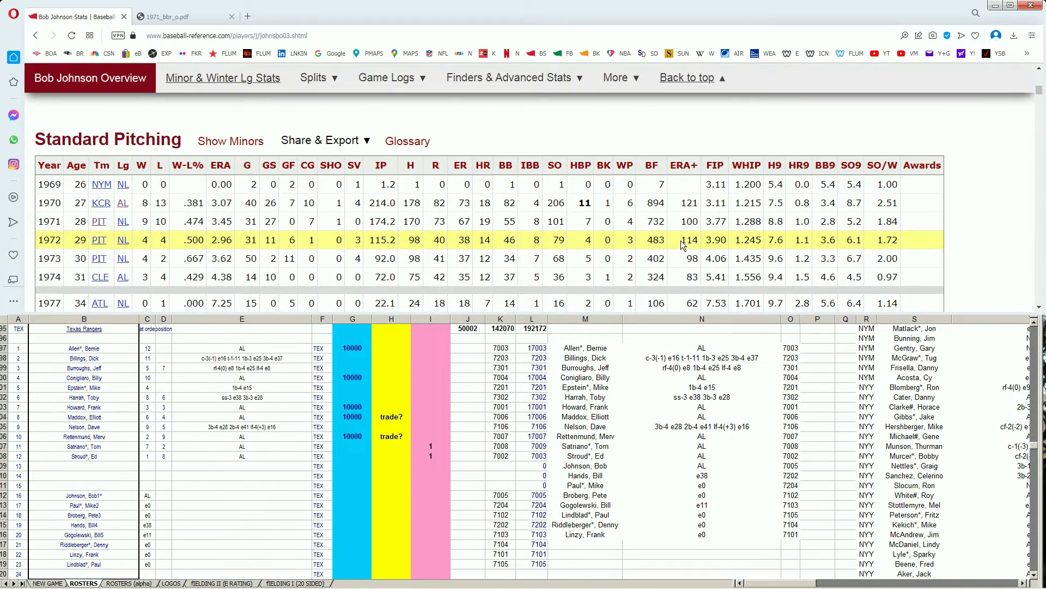
pyautogui.moveTo(230, 202)
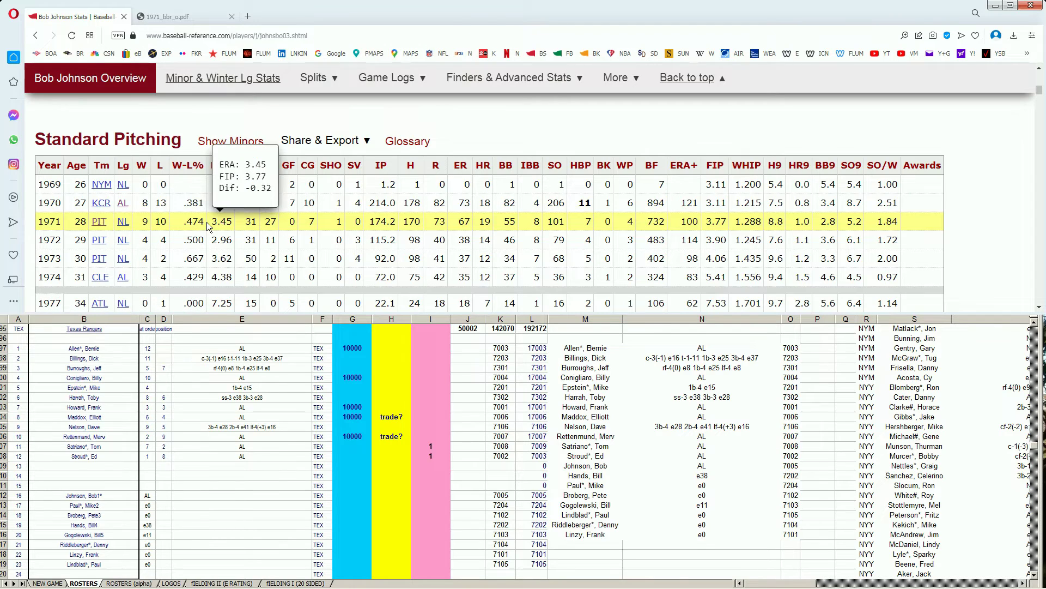
pyautogui.scroll(-6, 212, 222)
pyautogui.scroll(-12, 216, 222)
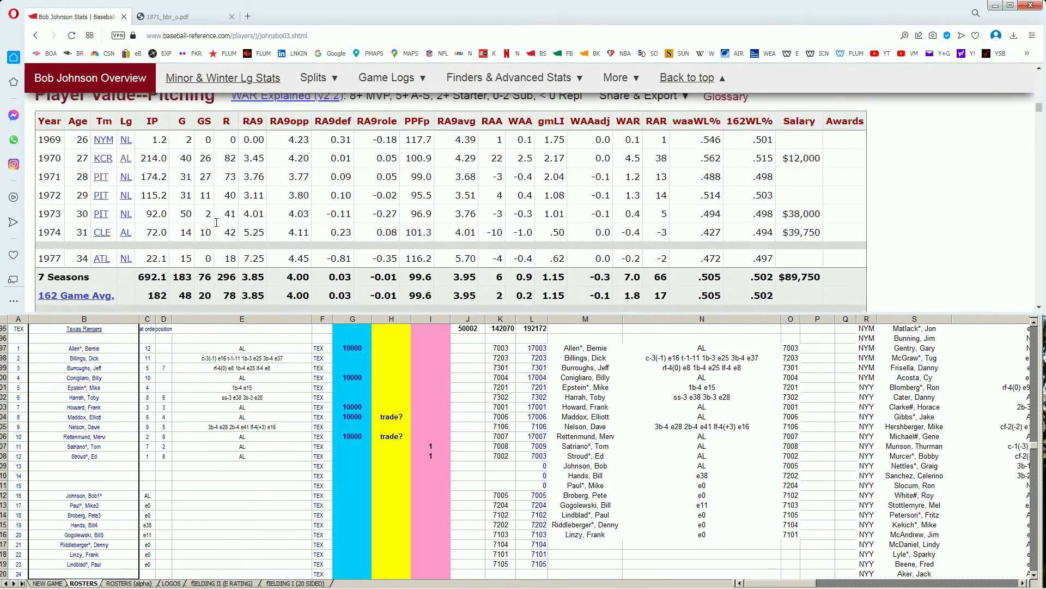
# Review Bob Johnson's Postseason Pitching table and his Standard Pitching rows, including the 1971 and 1972 Pittsburgh seasons.
pyautogui.scroll(-10, 216, 222)
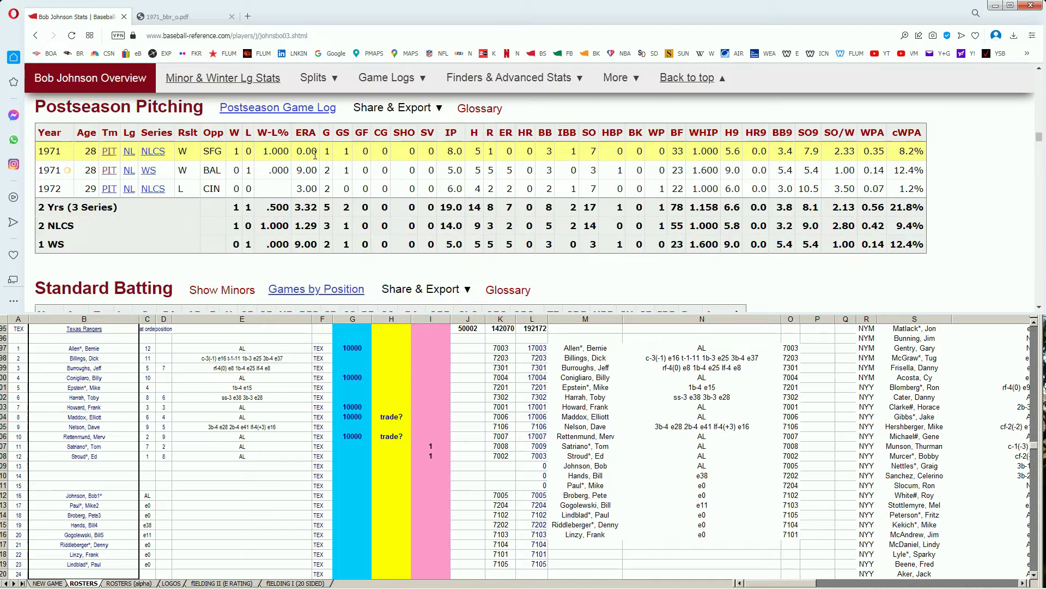
pyautogui.press('Home')
pyautogui.scroll(-10, 315, 155)
pyautogui.scroll(8, 315, 155)
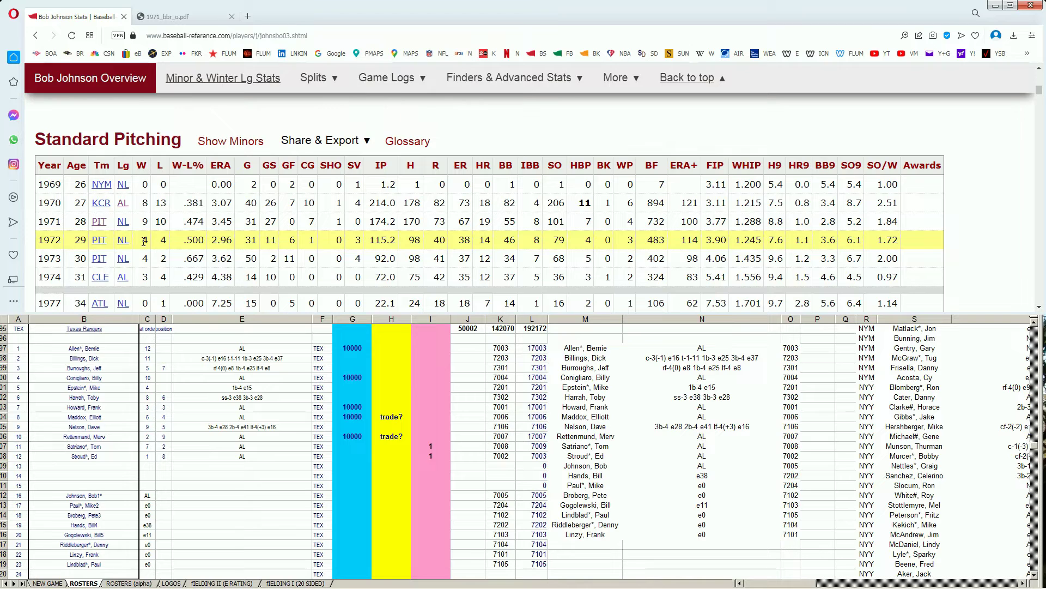
pyautogui.moveTo(212, 243)
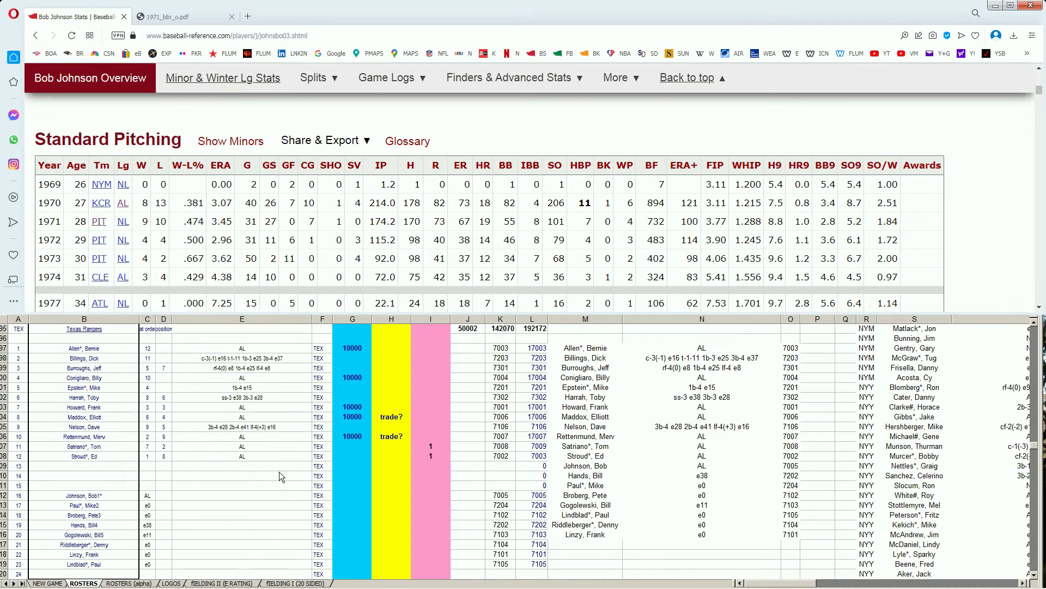
# Enter 10000 in the blue column G for Bob Johnson on the Rangers roster in Excel.
pyautogui.click(330, 496)
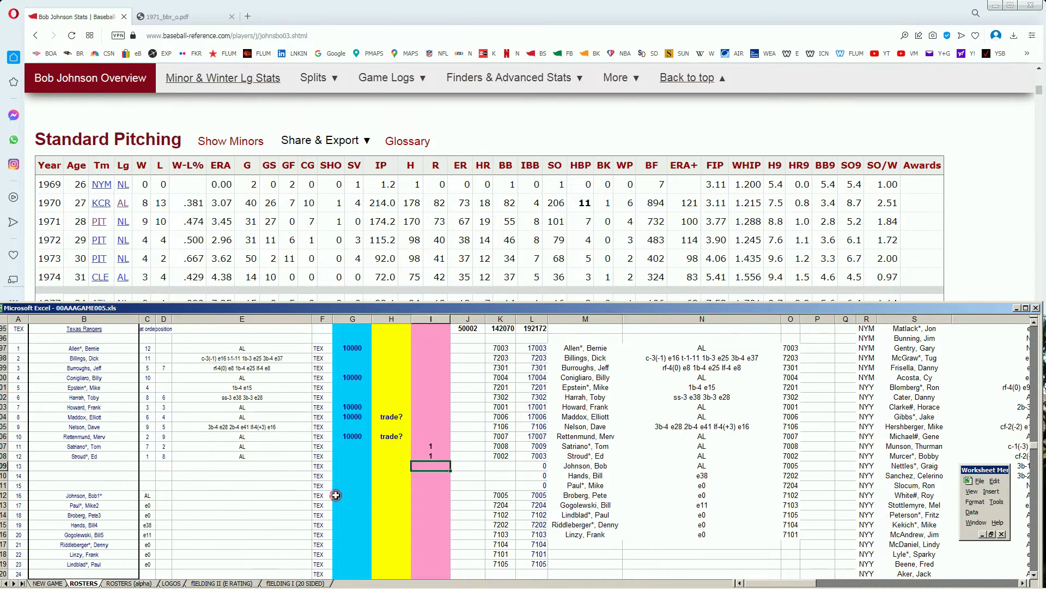
pyautogui.click(335, 496)
pyautogui.write('10000')
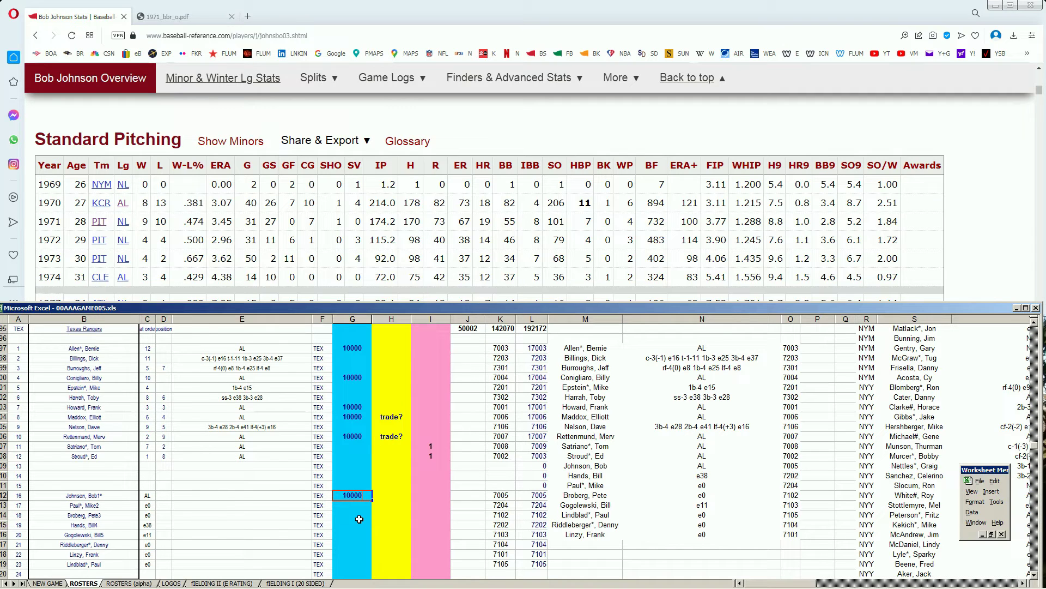
pyautogui.press('Return')
pyautogui.click(357, 338)
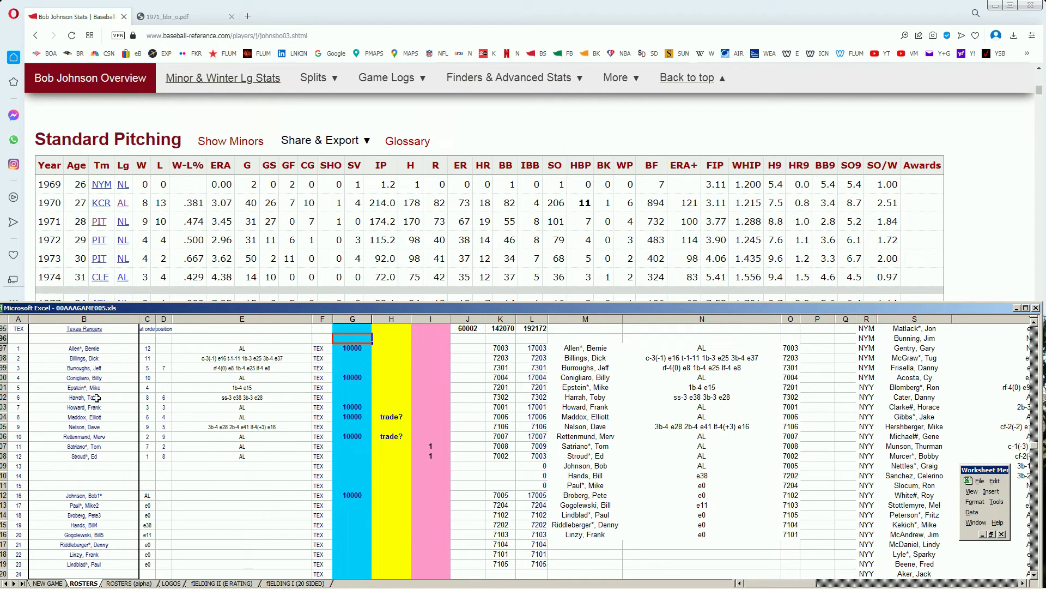
pyautogui.click(106, 360)
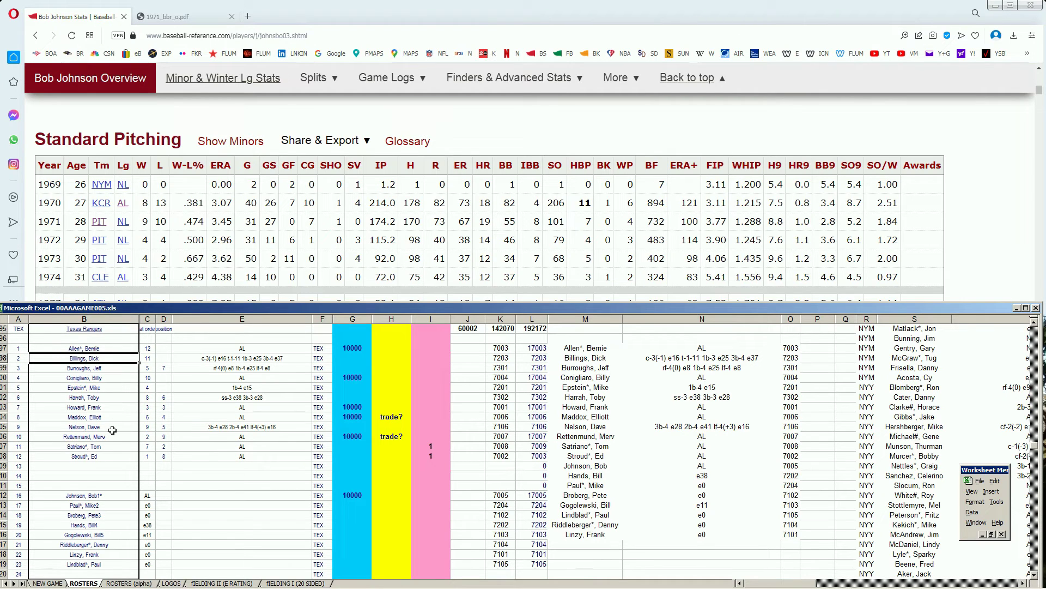
pyautogui.click(114, 535)
pyautogui.click(122, 544)
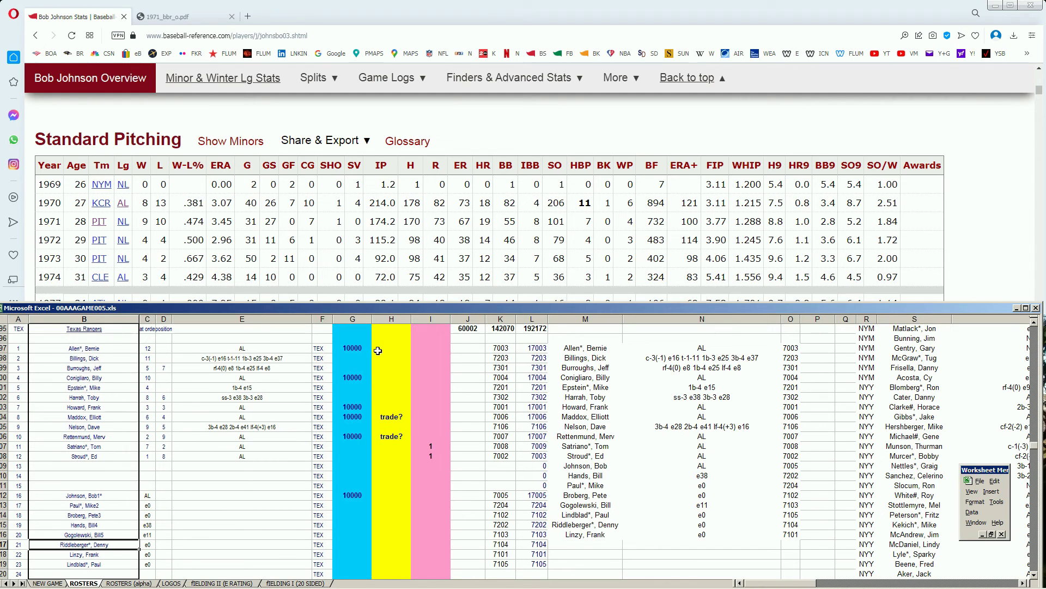
pyautogui.click(395, 397)
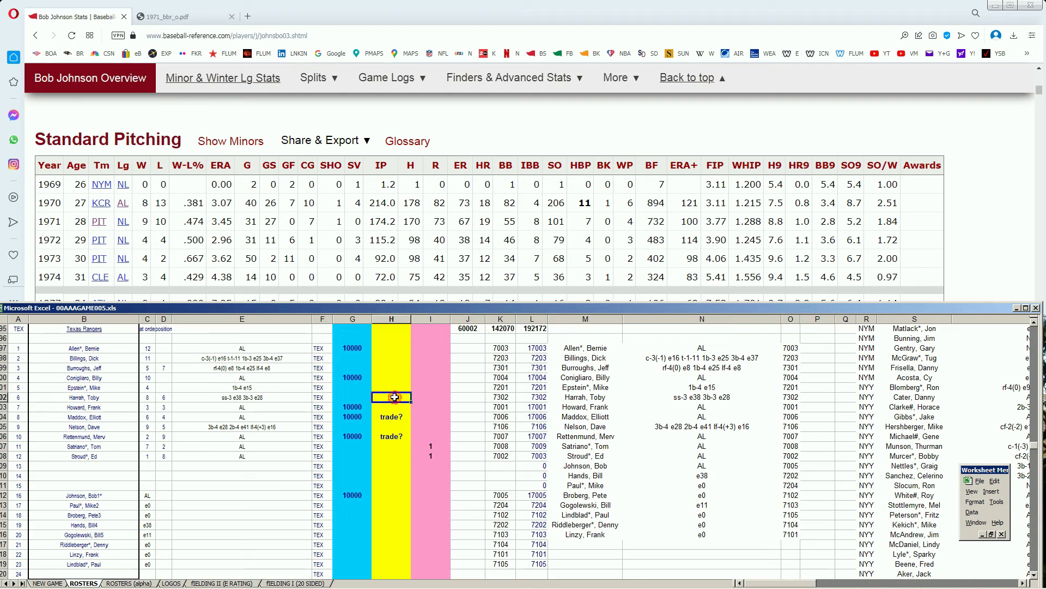